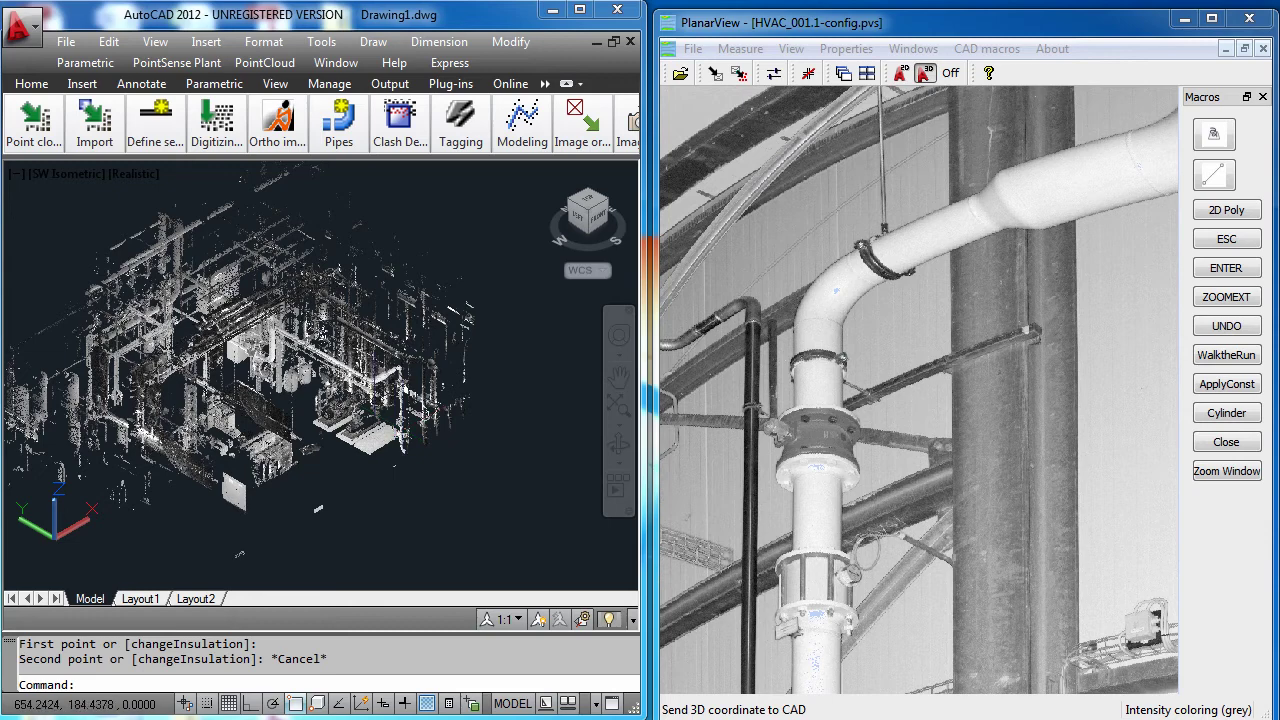
Initialize Walk the Run to find a new run, specifying two points on the narrow pipe between the hanger clamp and the reducer
{"action": "scroll", "coordinate": [374, 380], "scroll_direction": "up", "scroll_amount": 5}
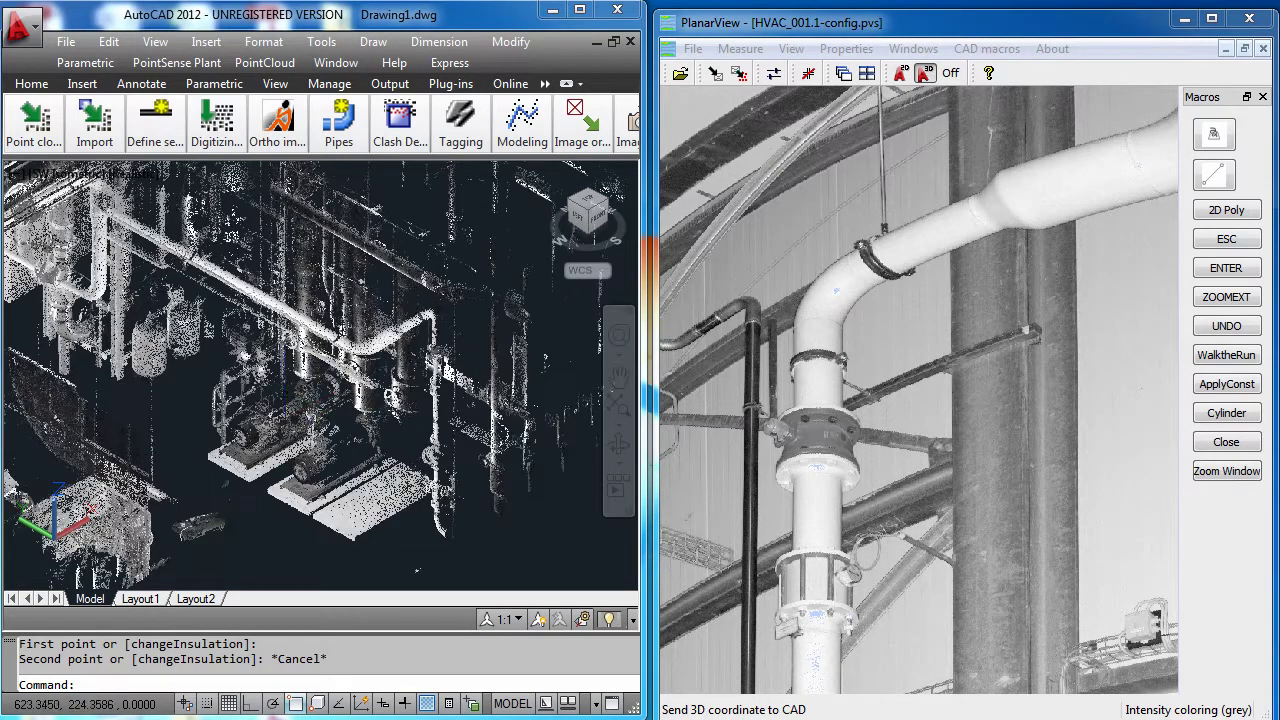
{"action": "left_click", "coordinate": [929, 27]}
{"action": "scroll", "coordinate": [938, 296], "scroll_direction": "down", "scroll_amount": 3}
{"action": "scroll", "coordinate": [938, 296], "scroll_direction": "down", "scroll_amount": 1}
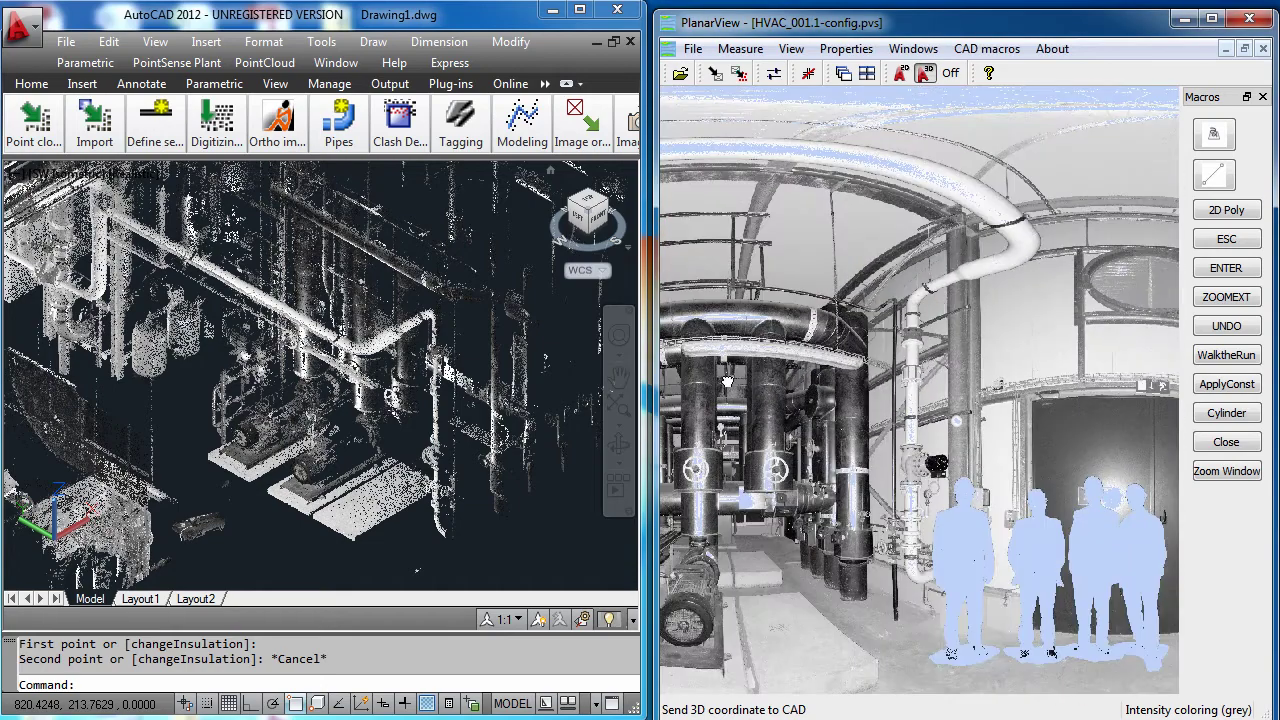
{"action": "middle_click_drag", "start_coordinate": [738, 378], "coordinate": [1247, 362]}
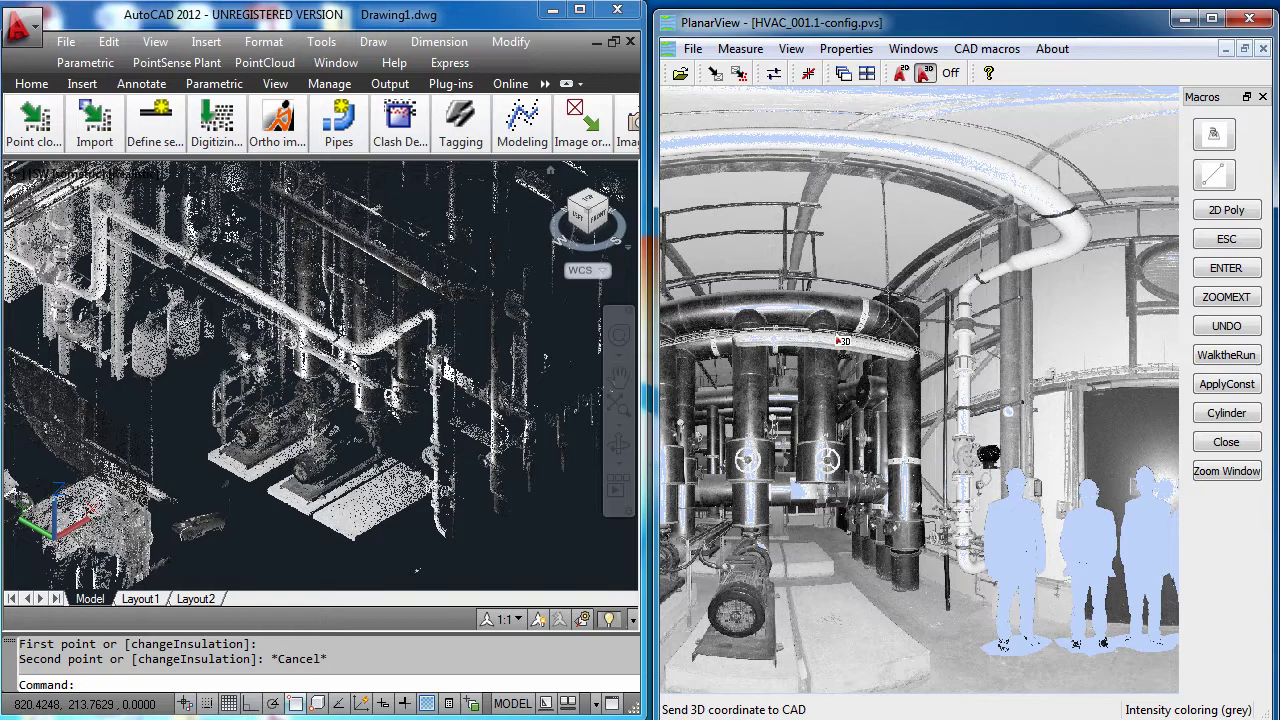
{"action": "scroll", "coordinate": [1020, 268], "scroll_direction": "up", "scroll_amount": 5}
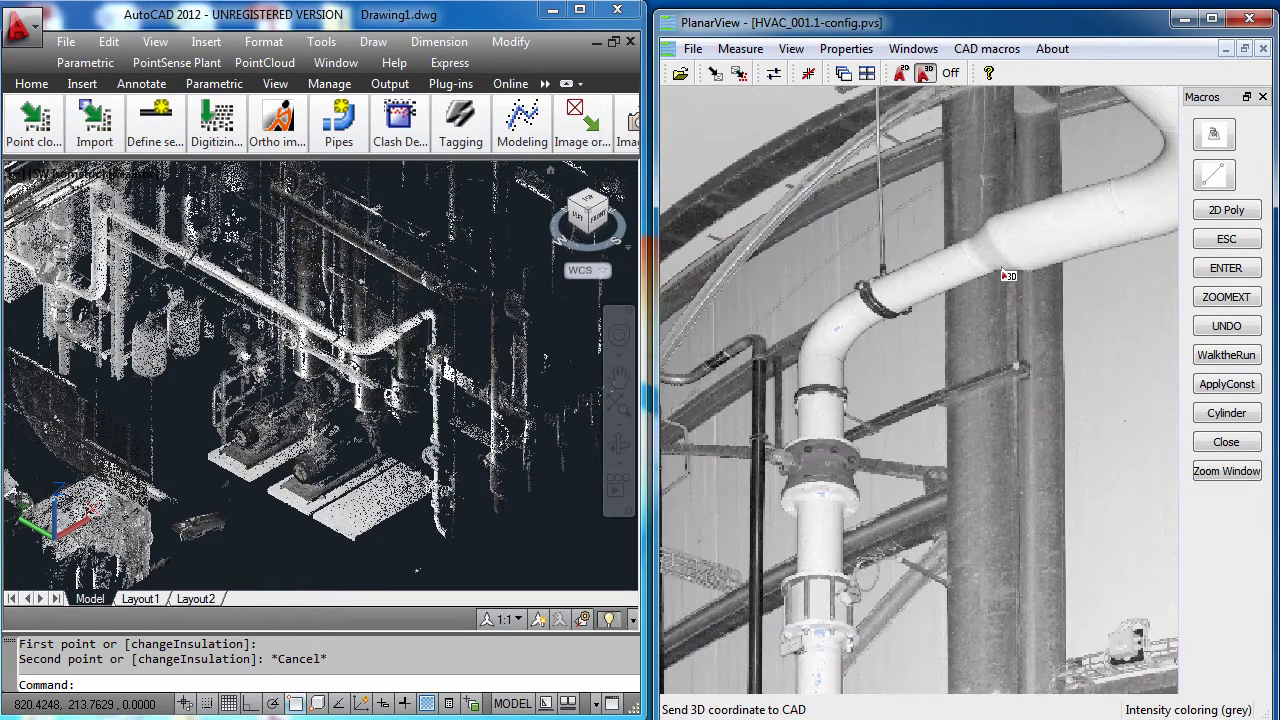
{"action": "left_click", "coordinate": [1228, 355]}
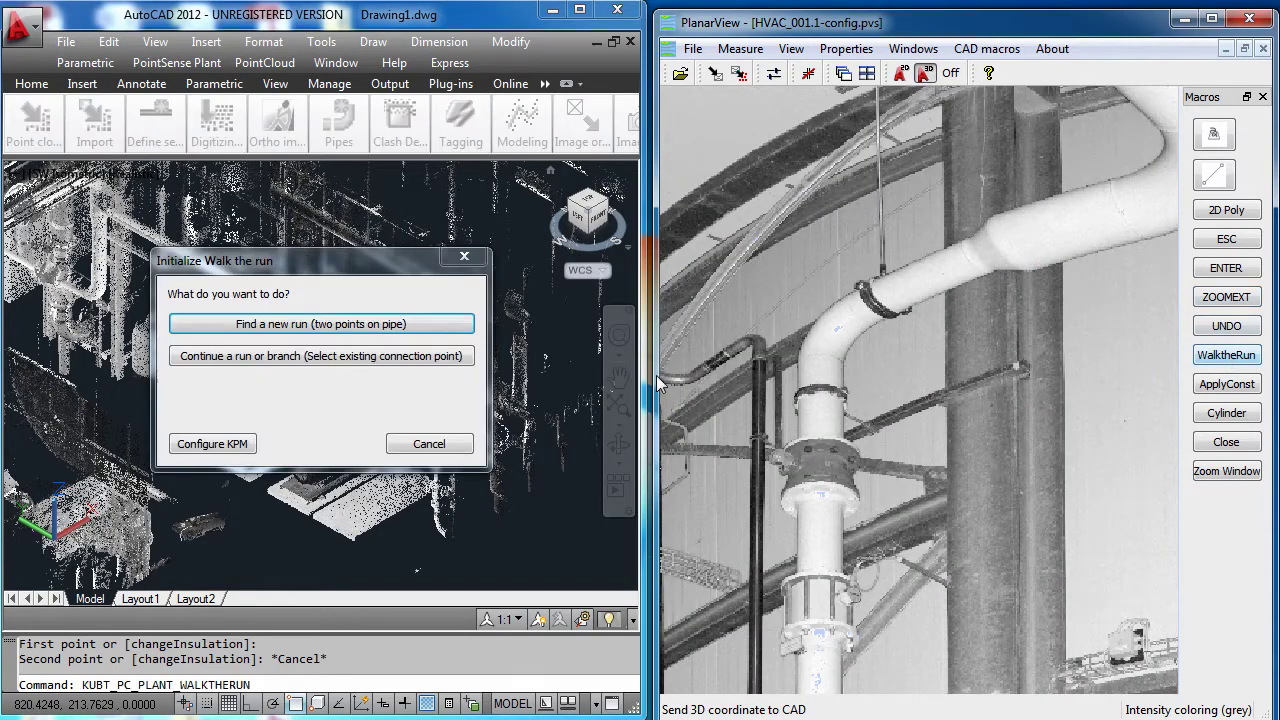
{"action": "left_click", "coordinate": [416, 330]}
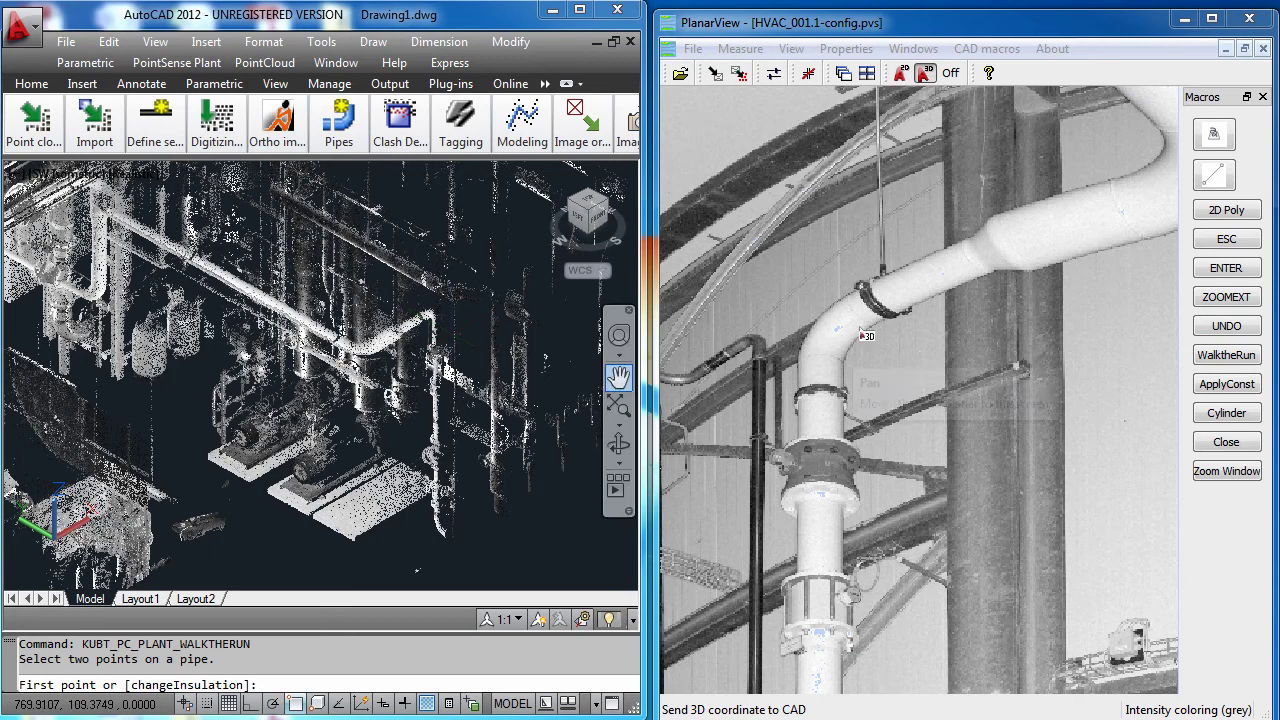
{"action": "left_click", "coordinate": [890, 294]}
{"action": "left_click", "coordinate": [960, 268]}
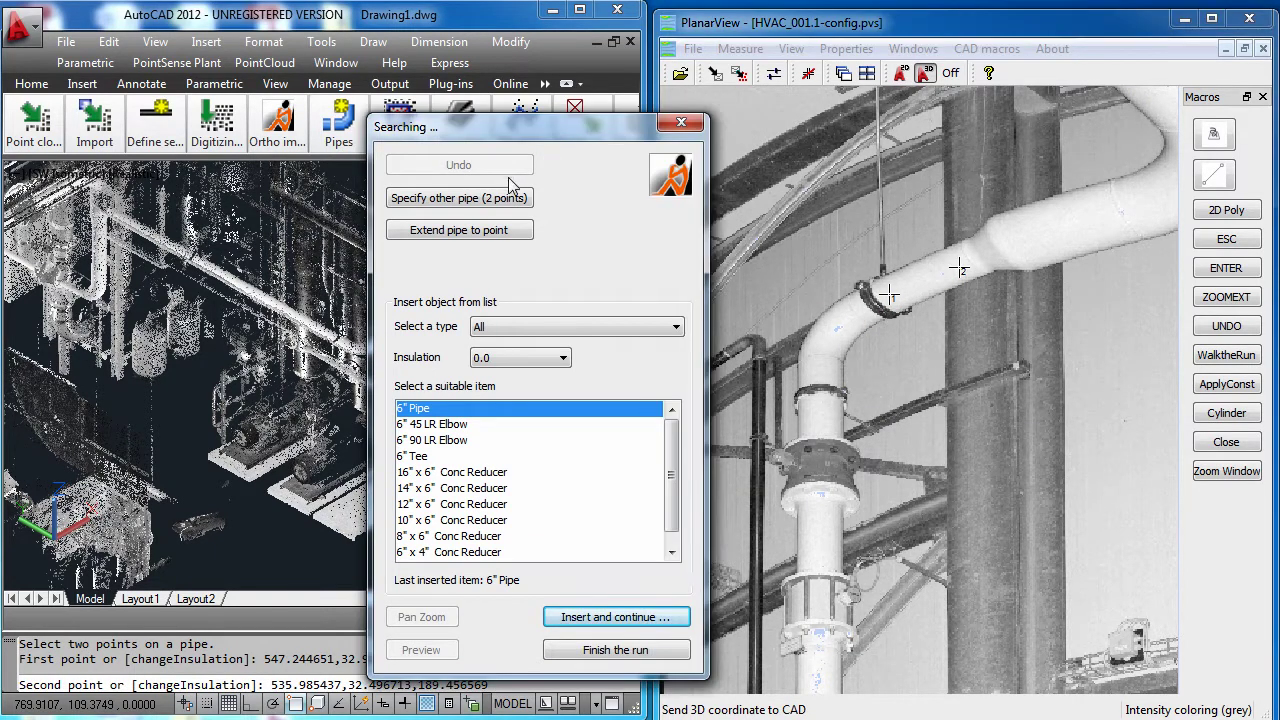
Specify the wider pipe beyond the reducer by two points and insert a 10" x 6" Conc Reducer positioned at the narrow pipe's weld seam
{"action": "left_click", "coordinate": [505, 199]}
{"action": "left_click", "coordinate": [1030, 231]}
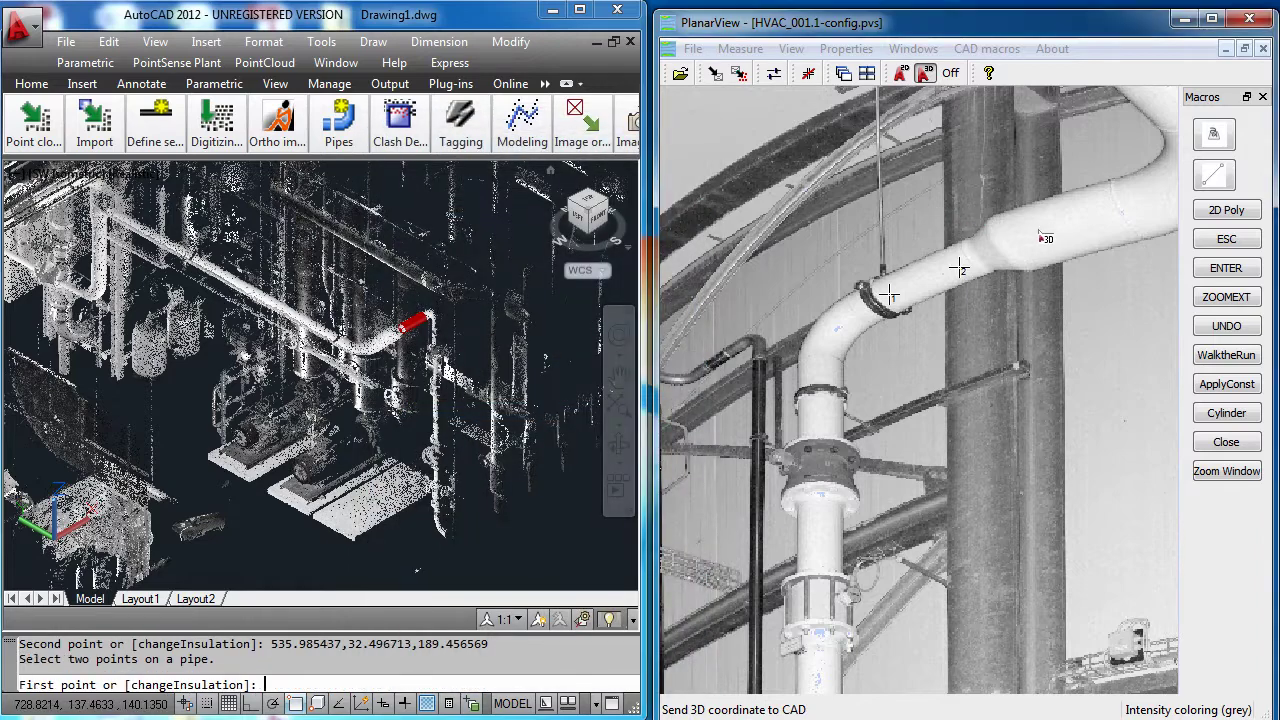
{"action": "left_click", "coordinate": [1115, 222]}
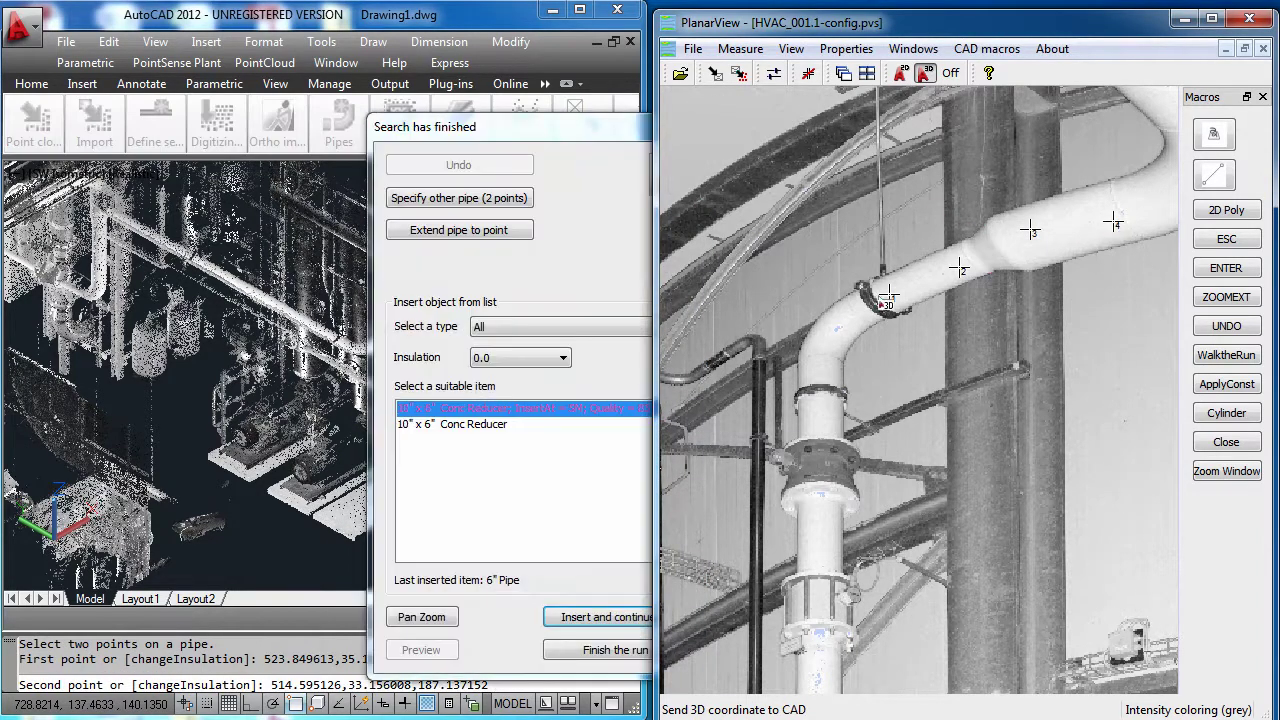
{"action": "double_click", "coordinate": [583, 410]}
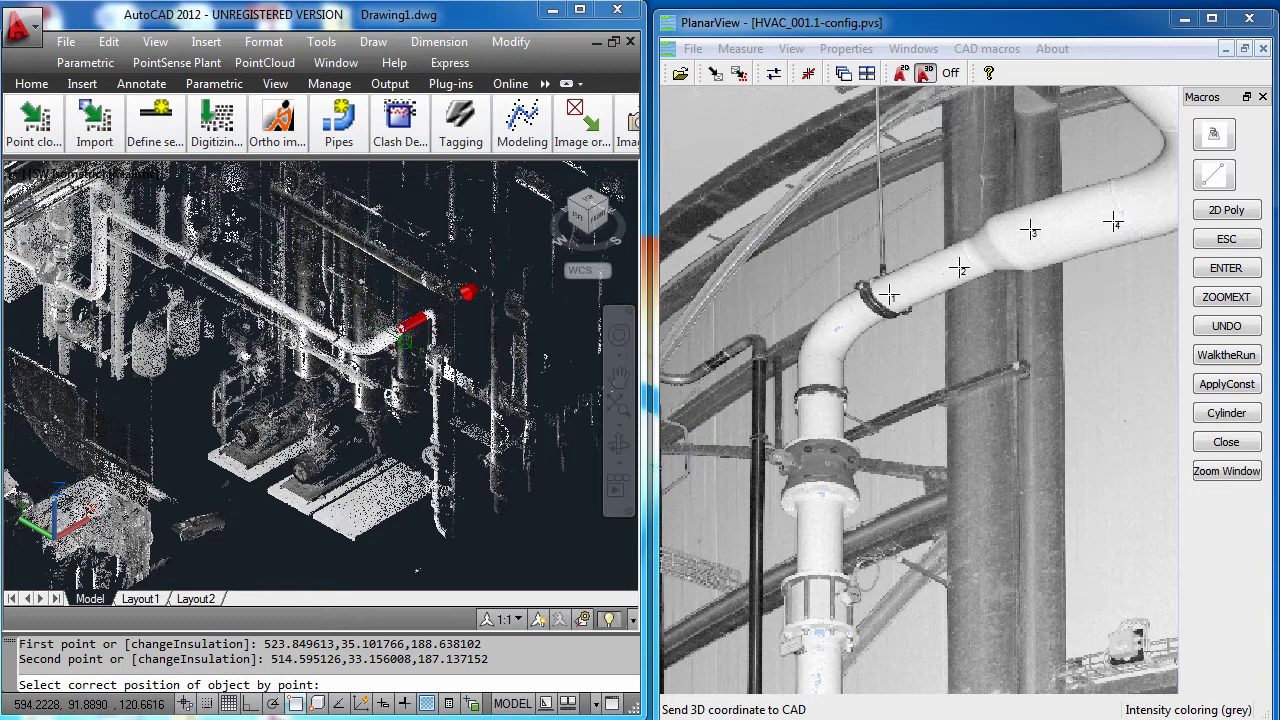
{"action": "scroll", "coordinate": [407, 330], "scroll_direction": "up", "scroll_amount": 5}
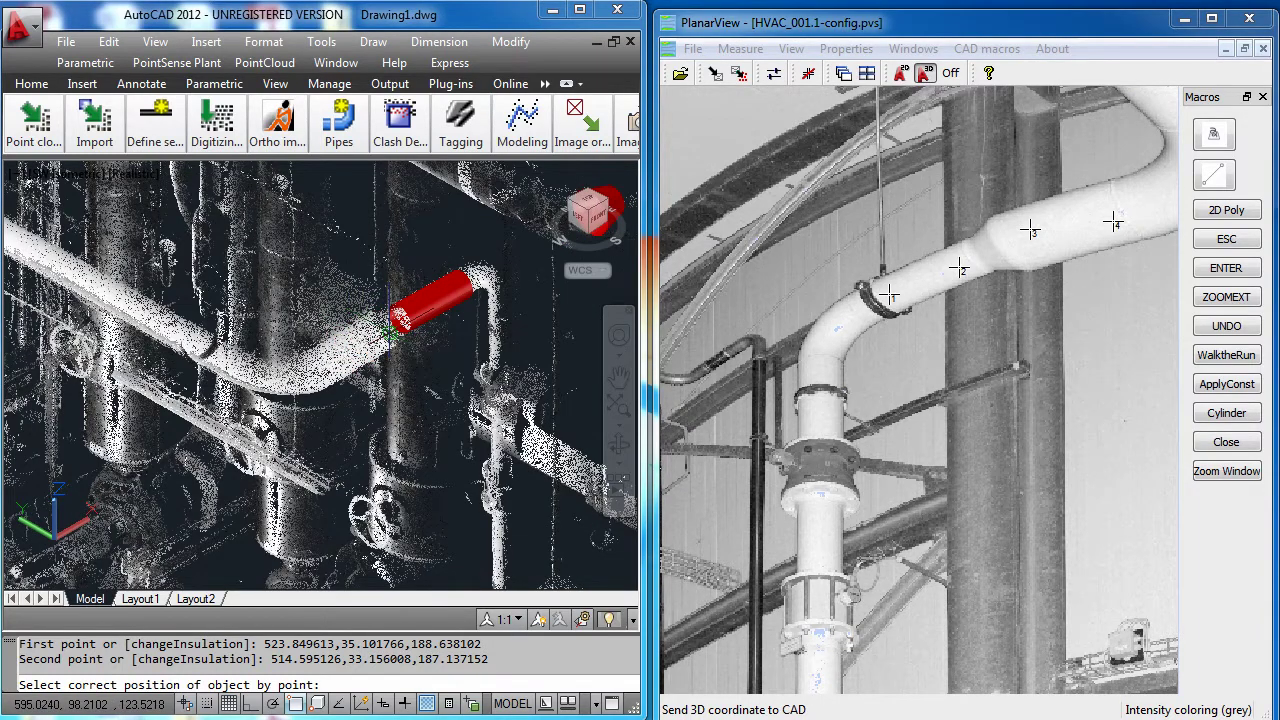
{"action": "left_click", "coordinate": [990, 38]}
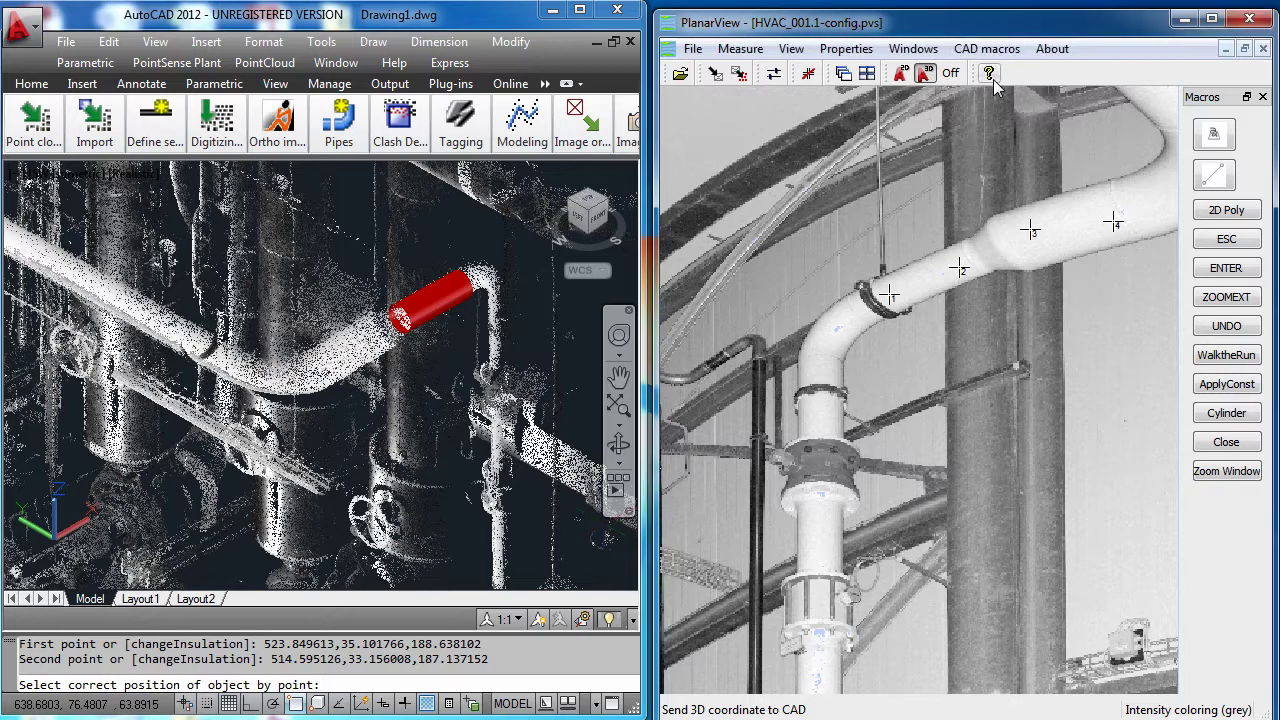
{"action": "scroll", "coordinate": [968, 272], "scroll_direction": "up", "scroll_amount": 5}
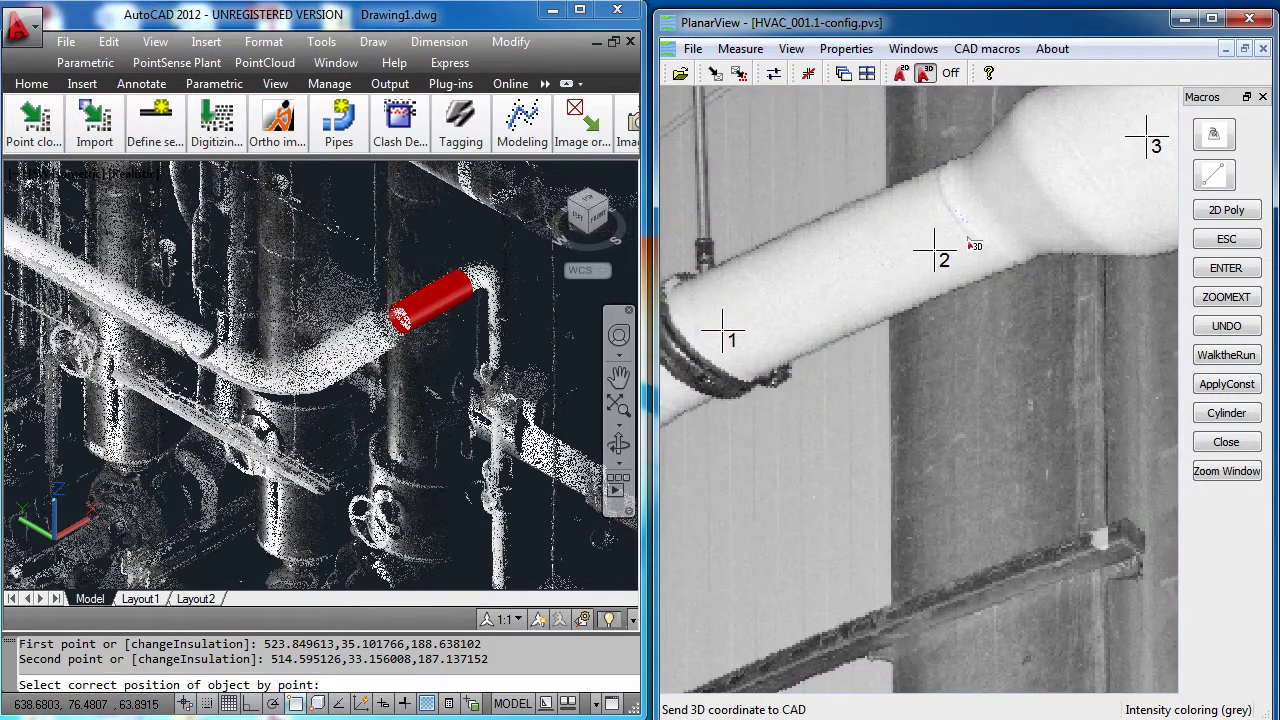
{"action": "left_click", "coordinate": [971, 237]}
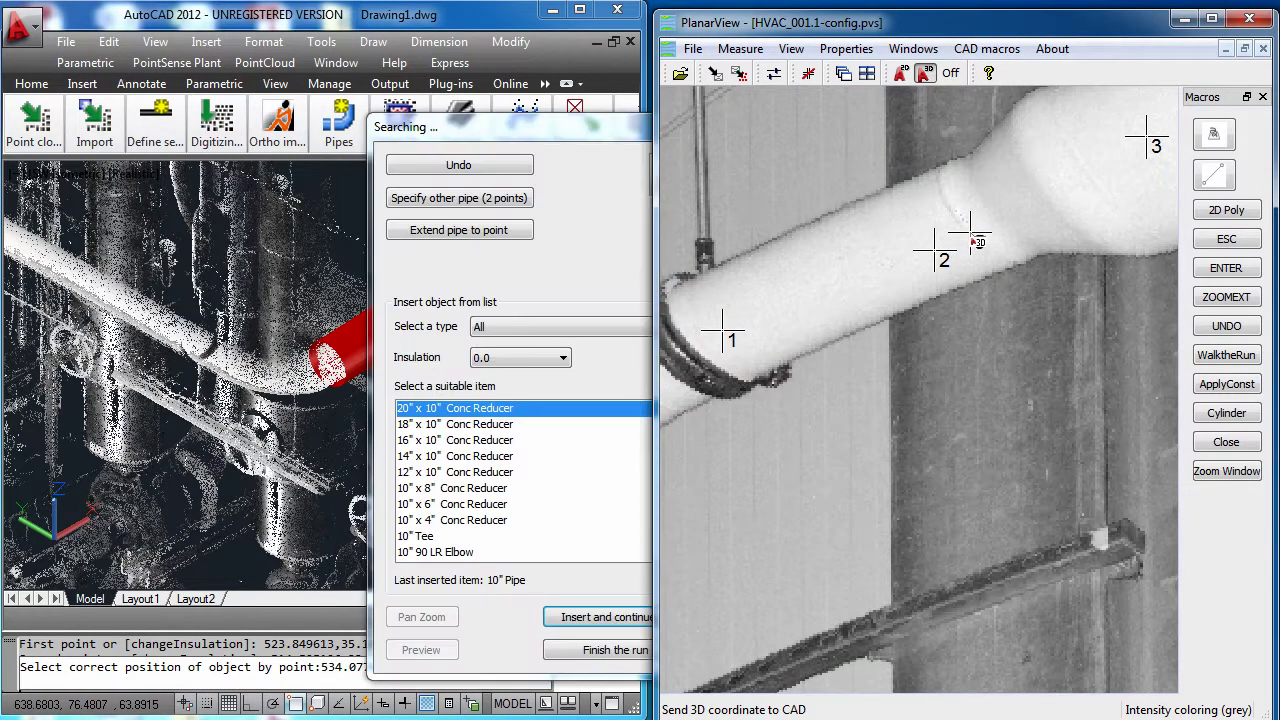
Specify the overhead pipe beyond the bend by two points and insert a 10" 90 LR Elbow to connect it
{"action": "left_click", "coordinate": [533, 207]}
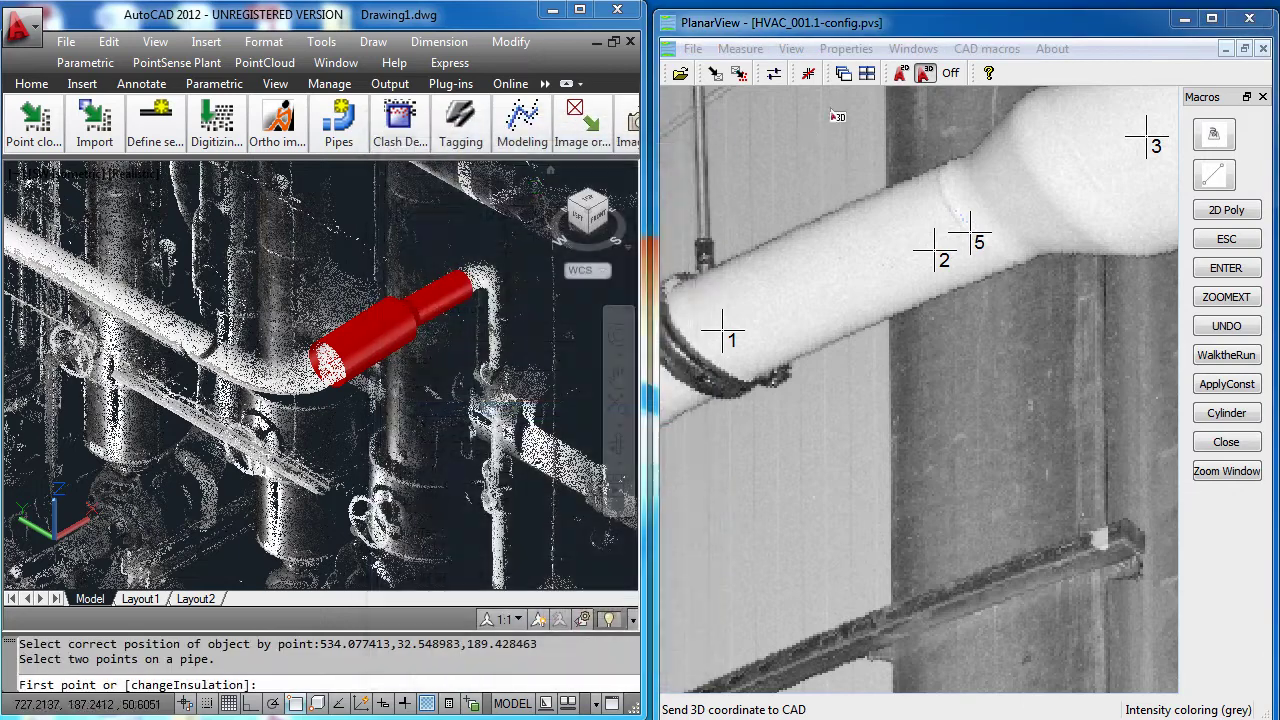
{"action": "left_click", "coordinate": [939, 36]}
{"action": "scroll", "coordinate": [1045, 187], "scroll_direction": "down", "scroll_amount": 5}
{"action": "middle_click_drag", "start_coordinate": [1045, 187], "coordinate": [826, 339]}
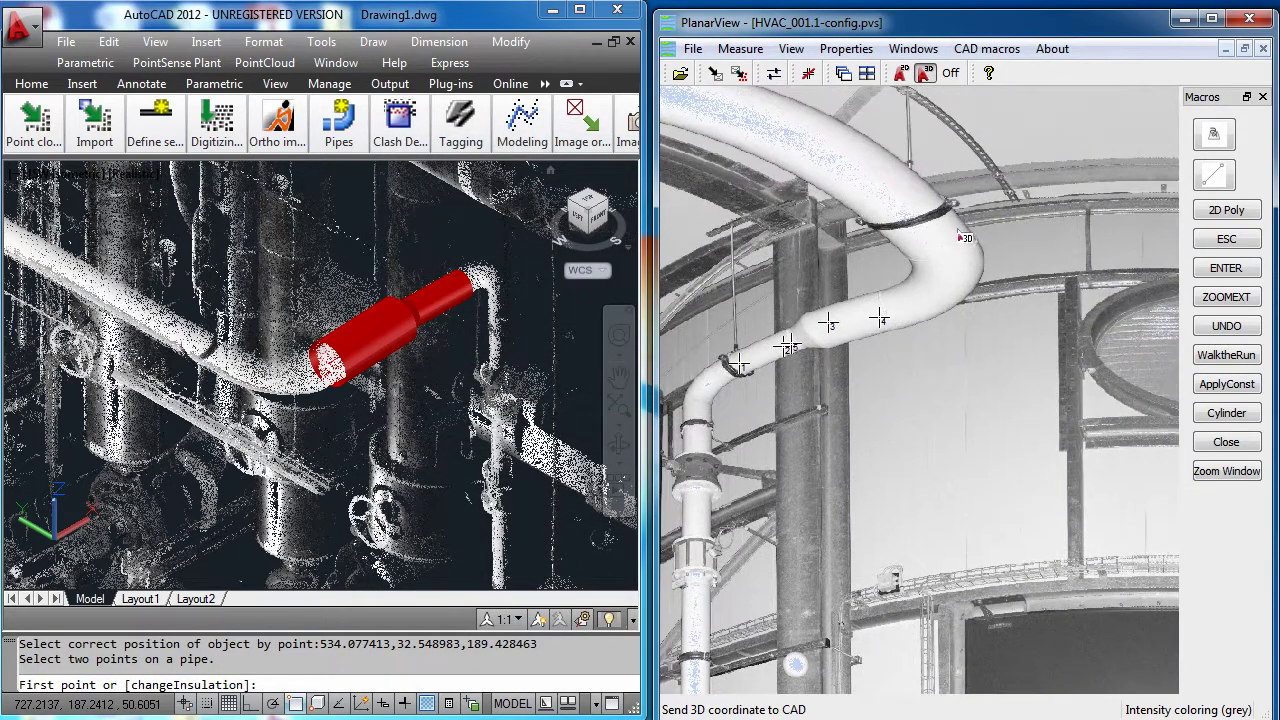
{"action": "left_click", "coordinate": [956, 229]}
{"action": "left_click", "coordinate": [821, 130]}
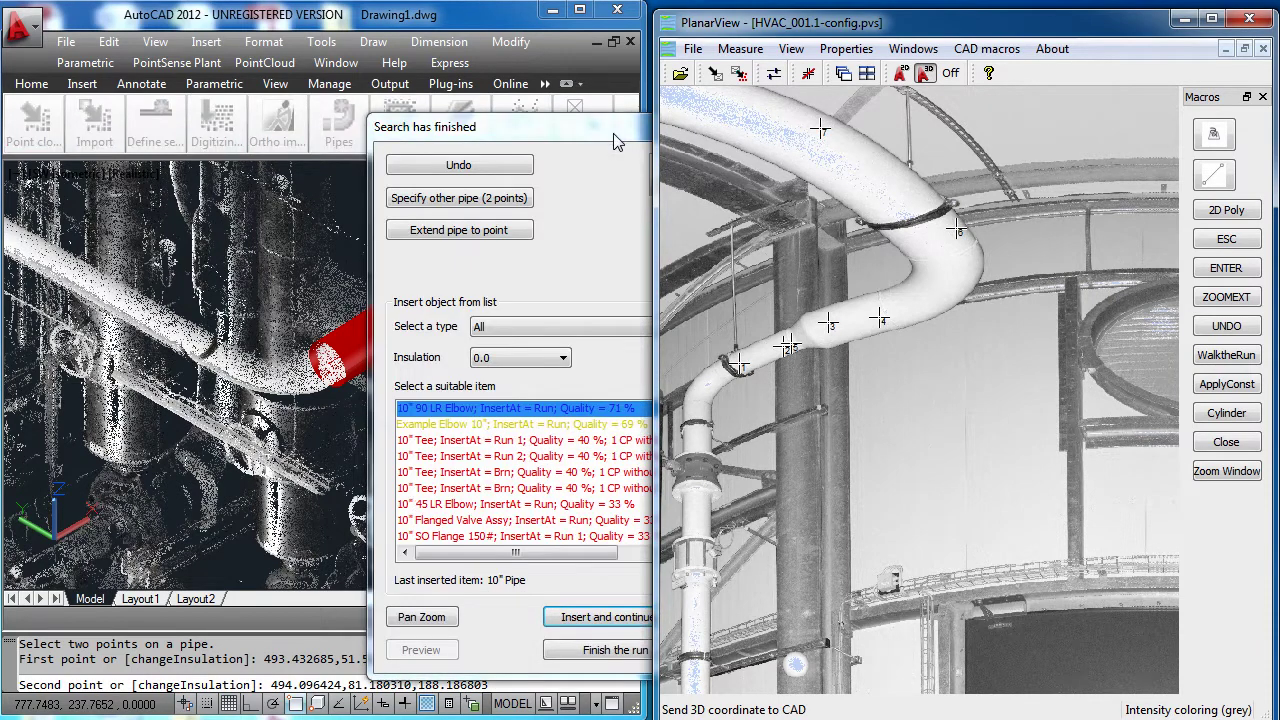
{"action": "left_click", "coordinate": [617, 143]}
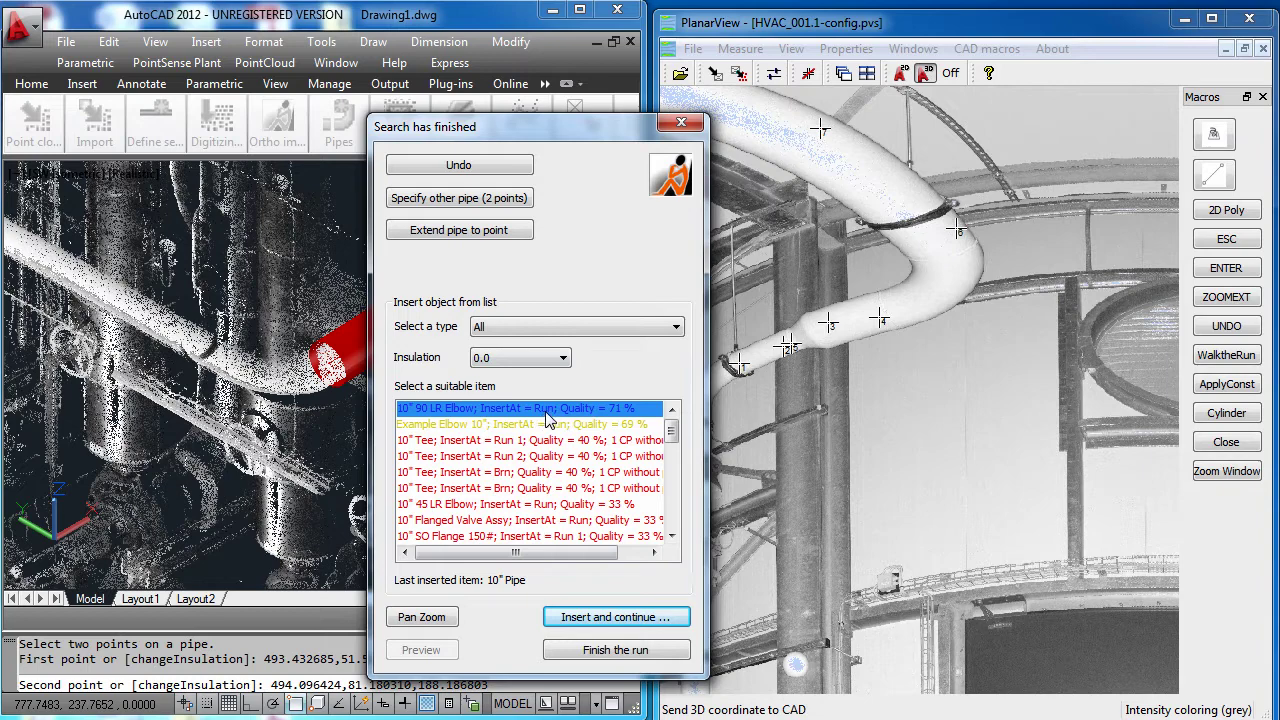
{"action": "double_click", "coordinate": [548, 418]}
Extend the overhead pipe to its far end, picking two points just before the junction with the vertical pipe
{"action": "left_click", "coordinate": [470, 232]}
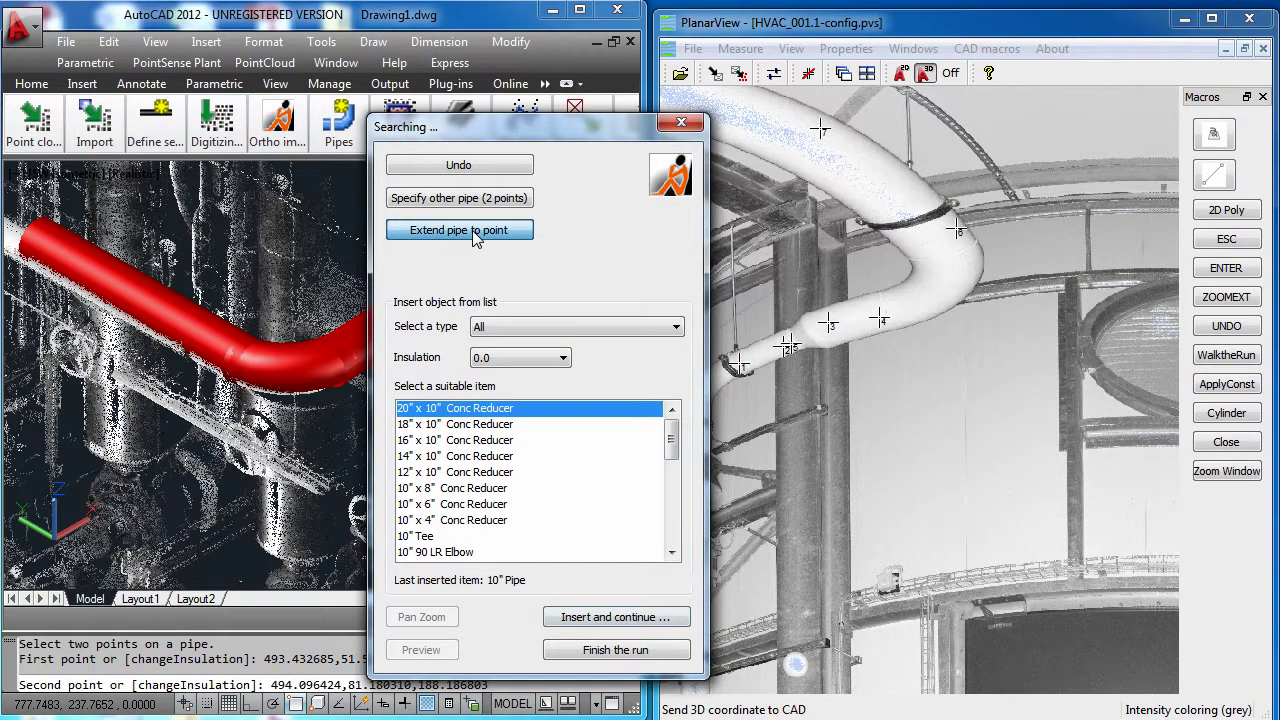
{"action": "middle_click_drag", "start_coordinate": [789, 302], "coordinate": [1168, 320]}
{"action": "scroll", "coordinate": [825, 273], "scroll_direction": "up", "scroll_amount": 2}
{"action": "scroll", "coordinate": [784, 275], "scroll_direction": "up", "scroll_amount": 1}
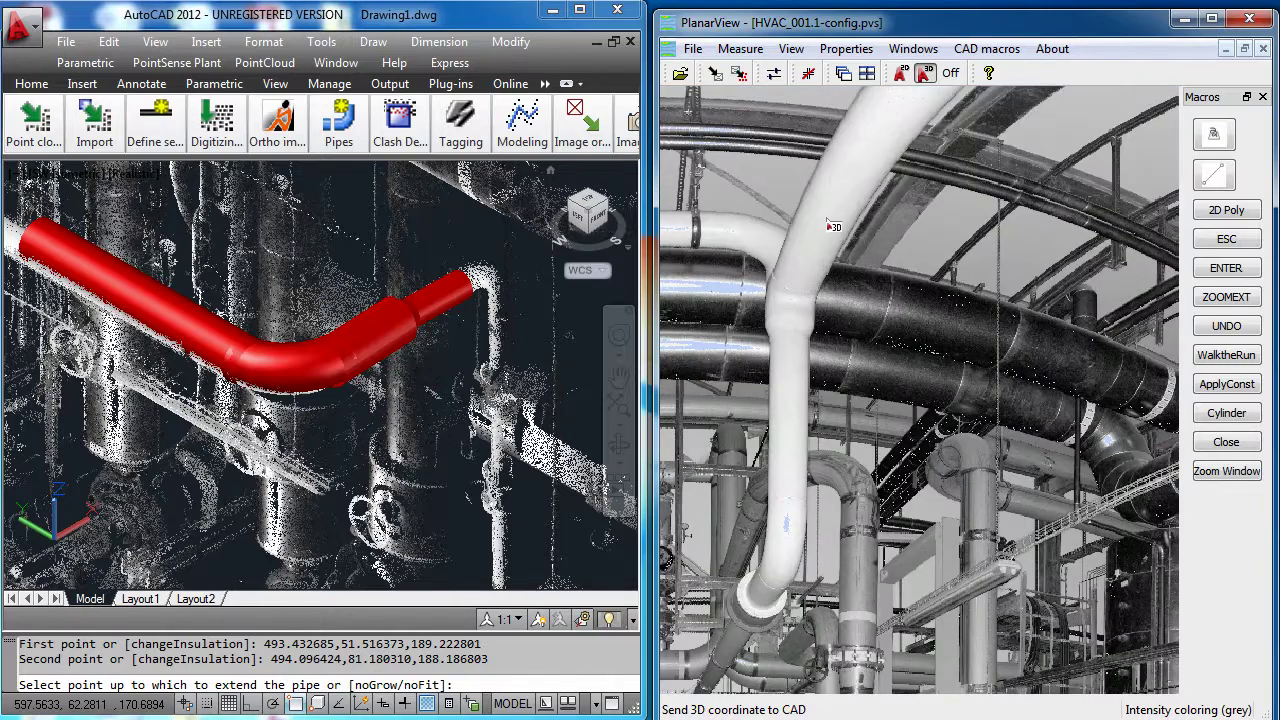
{"action": "left_click", "coordinate": [813, 246]}
{"action": "left_click", "coordinate": [795, 272]}
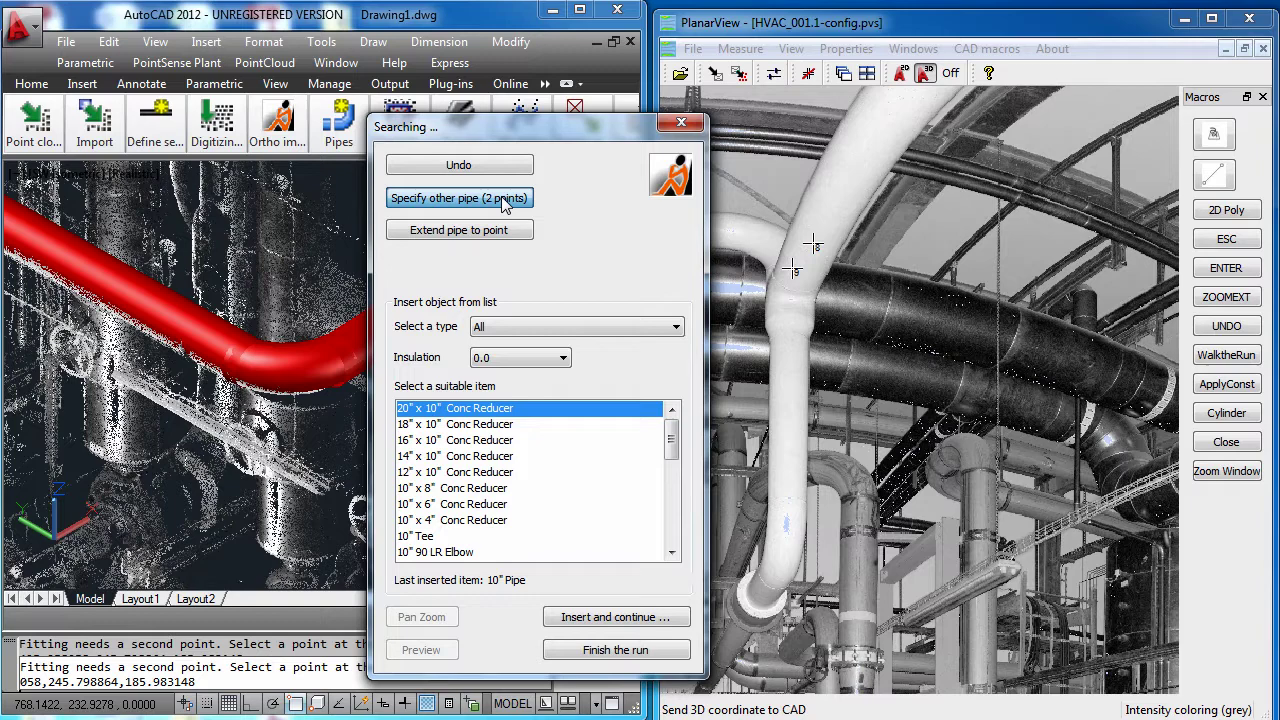
Start specifying another pipe and delete all marks from the scan image
{"action": "left_click", "coordinate": [501, 196]}
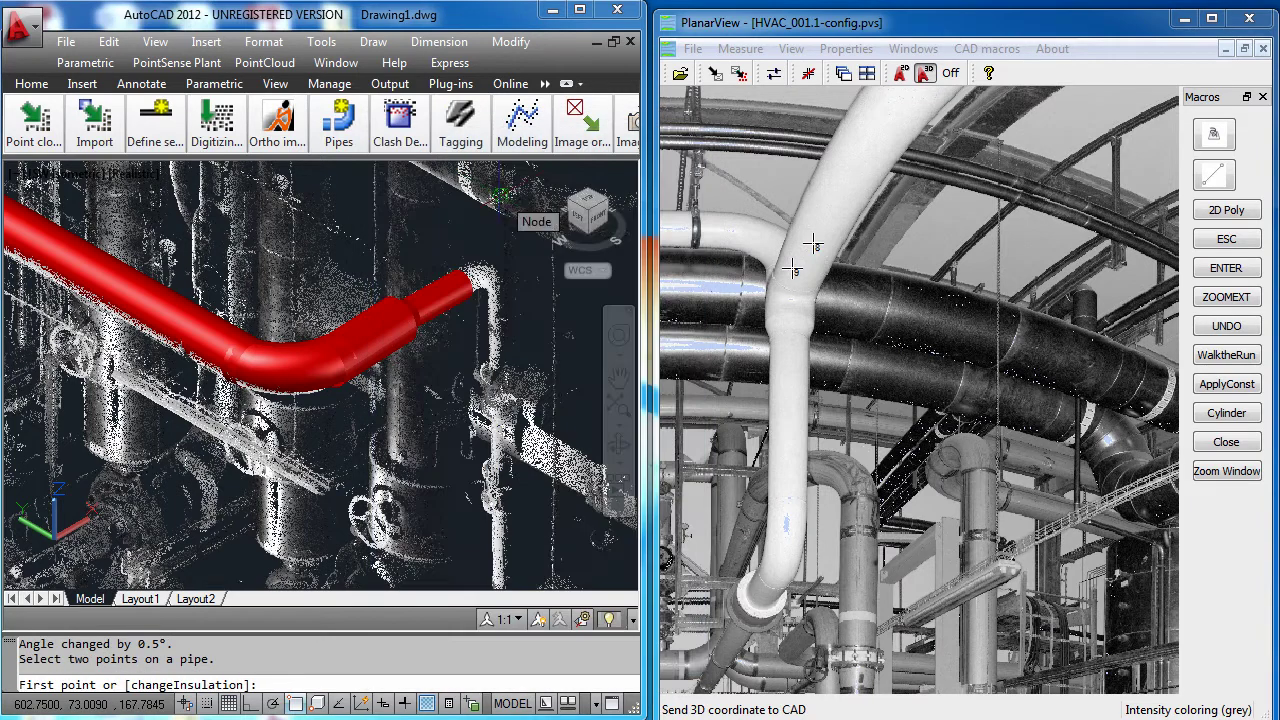
{"action": "scroll", "coordinate": [232, 295], "scroll_direction": "up", "scroll_amount": 5}
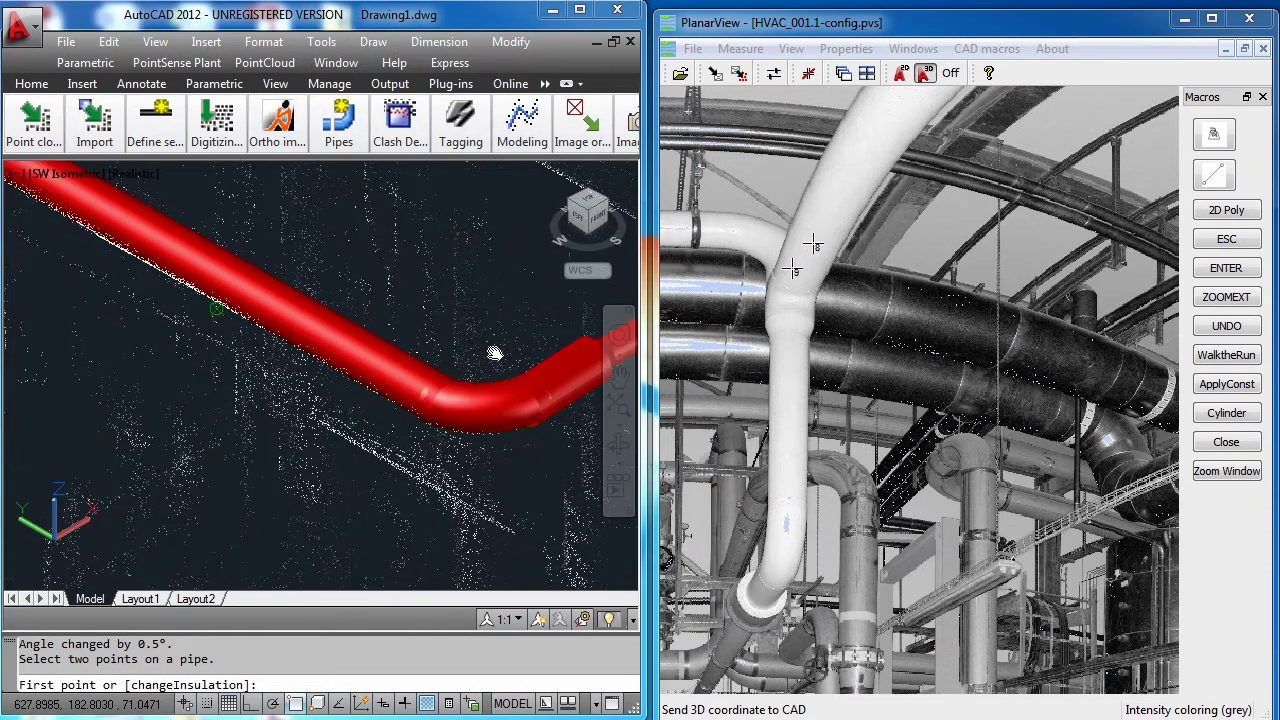
{"action": "middle_click_drag", "start_coordinate": [249, 302], "coordinate": [438, 522]}
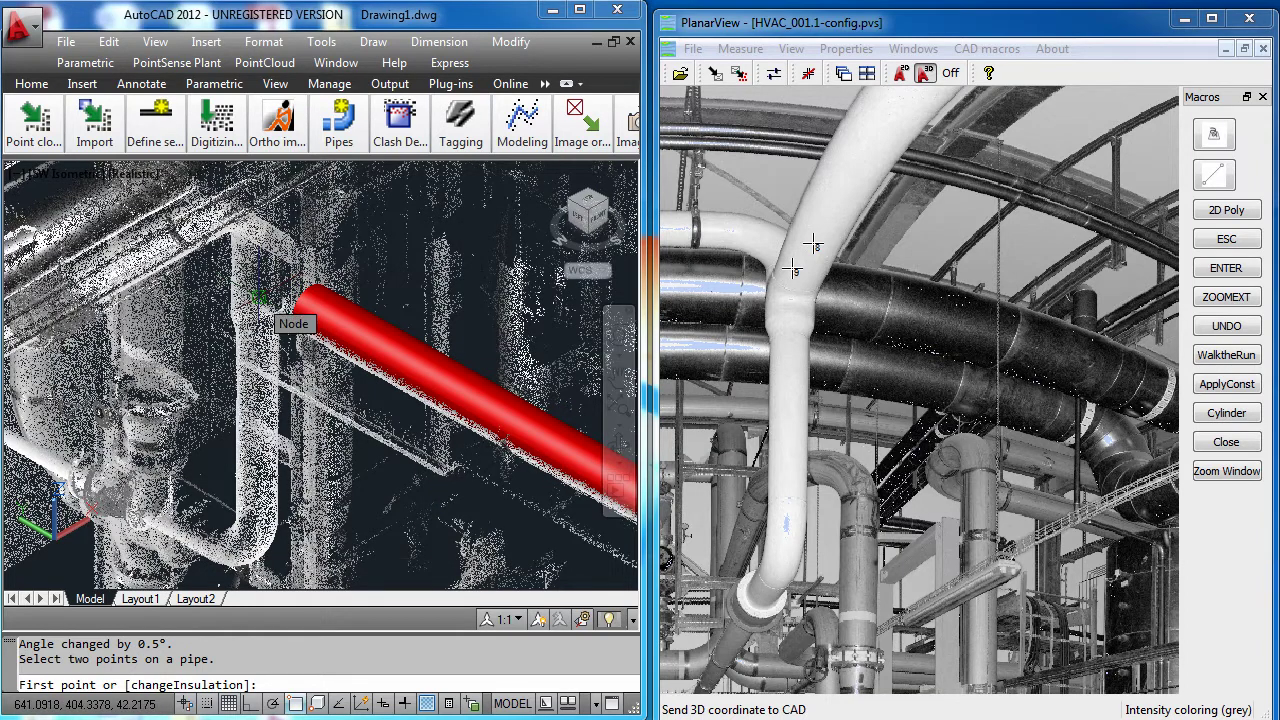
{"action": "left_click", "coordinate": [796, 20]}
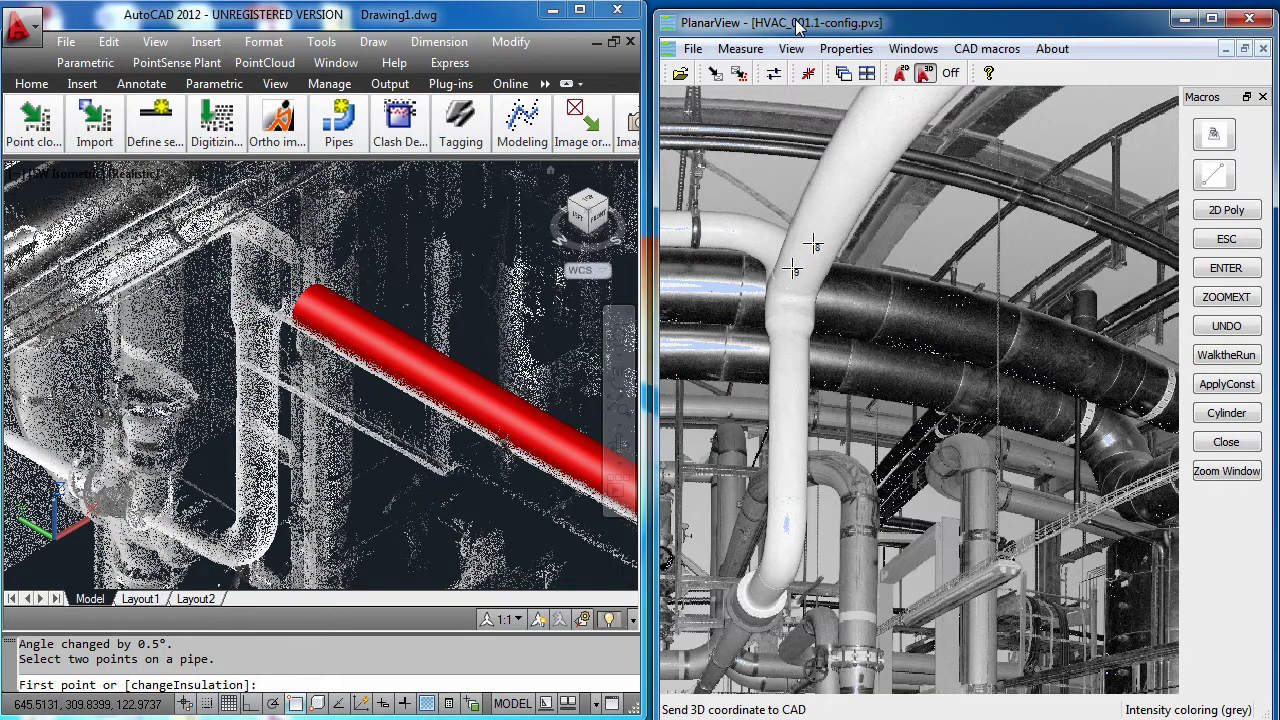
{"action": "left_click", "coordinate": [808, 76]}
Specify two points on the wide vertical section at the junction, insert the first 10" Tee with InsertAt = Brn, and undo the pipe added below it
{"action": "scroll", "coordinate": [790, 328], "scroll_direction": "up", "scroll_amount": 3}
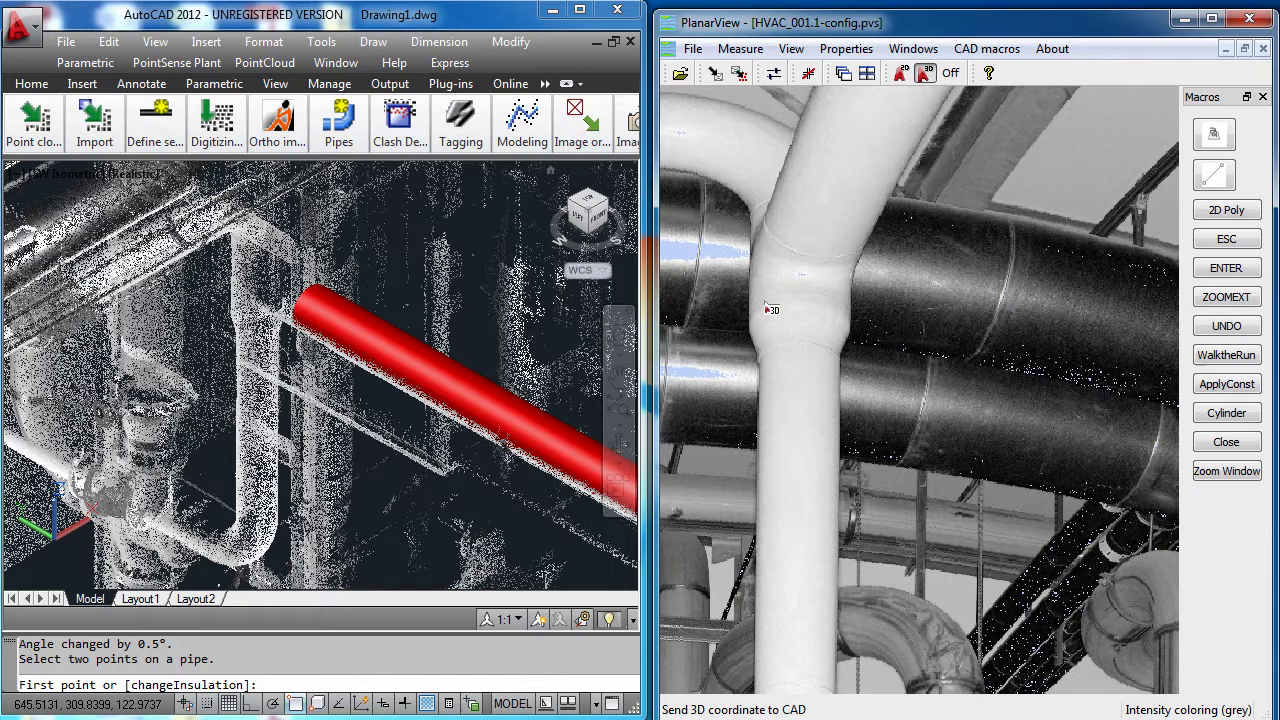
{"action": "left_click", "coordinate": [770, 300]}
{"action": "left_click", "coordinate": [763, 198]}
{"action": "left_click", "coordinate": [763, 265]}
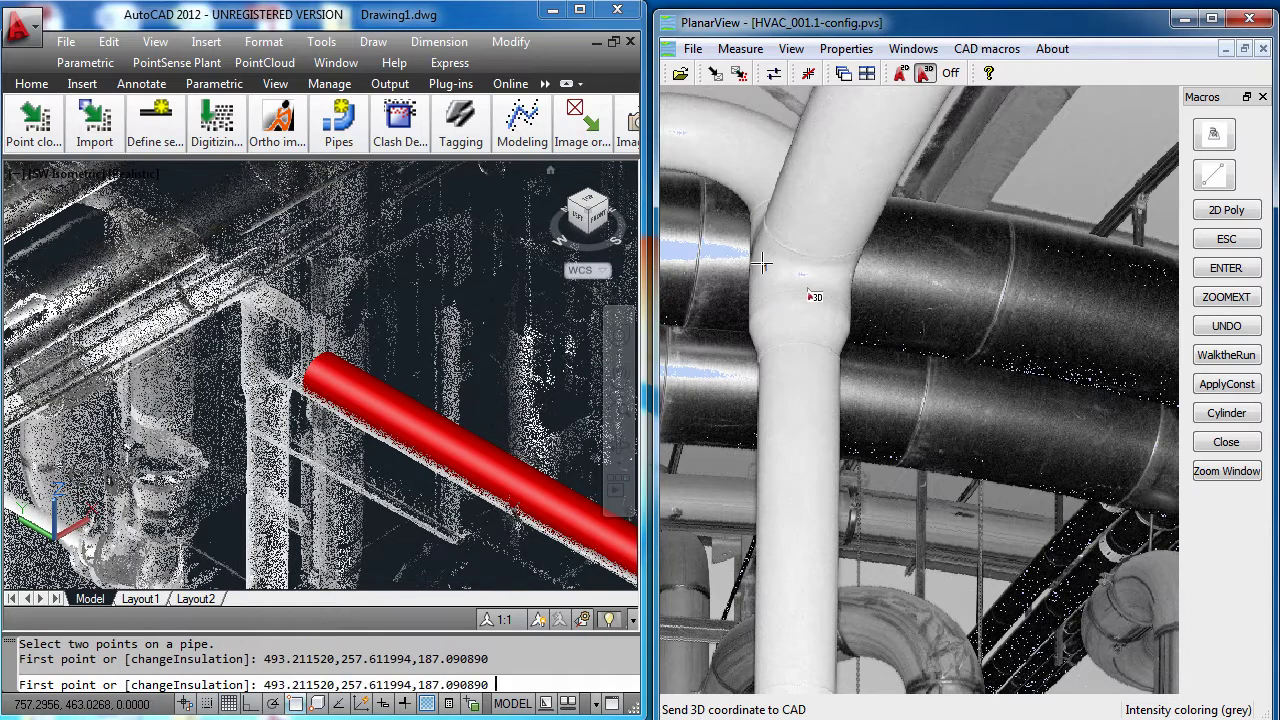
{"action": "left_click", "coordinate": [837, 300]}
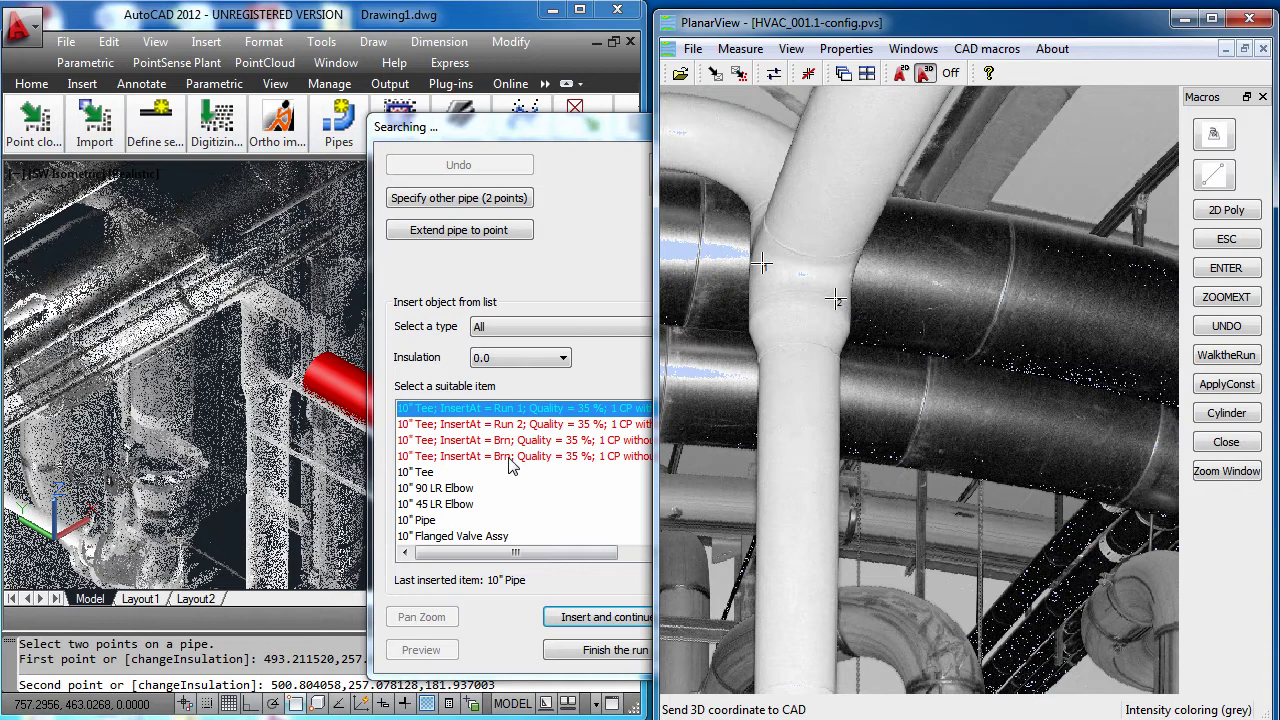
{"action": "left_click", "coordinate": [515, 448]}
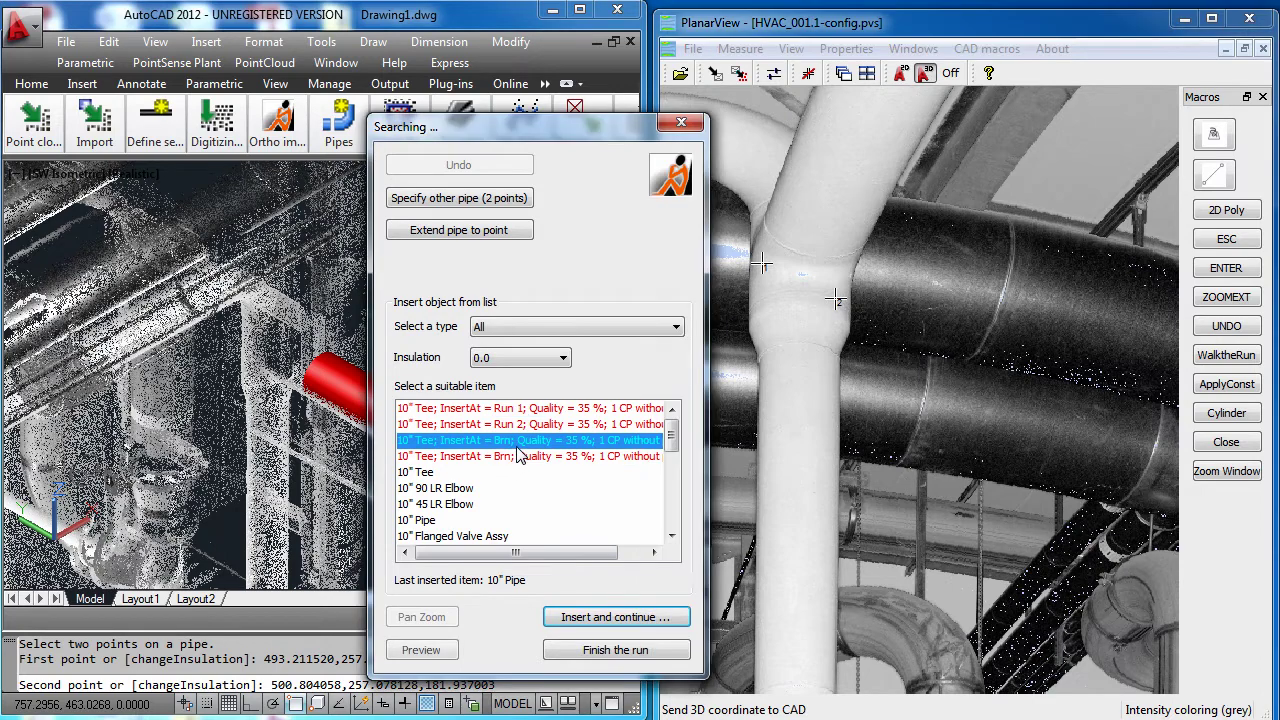
{"action": "left_click", "coordinate": [580, 618]}
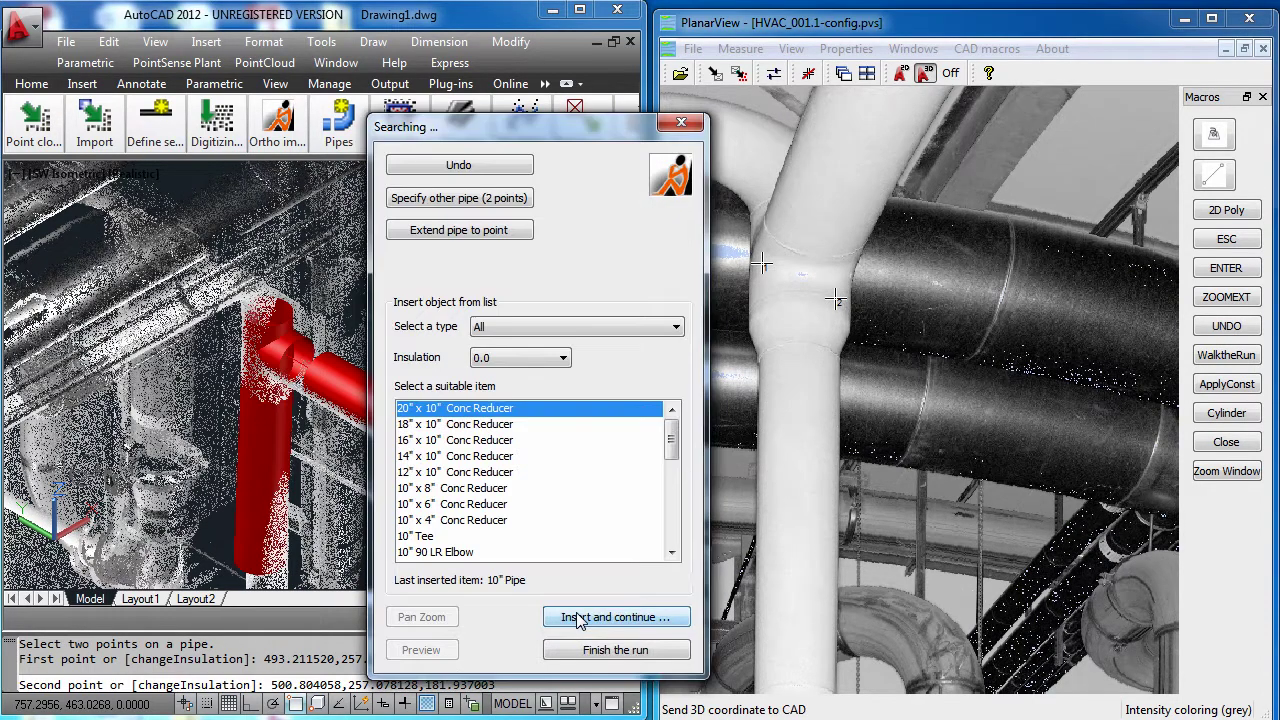
{"action": "left_click", "coordinate": [441, 168]}
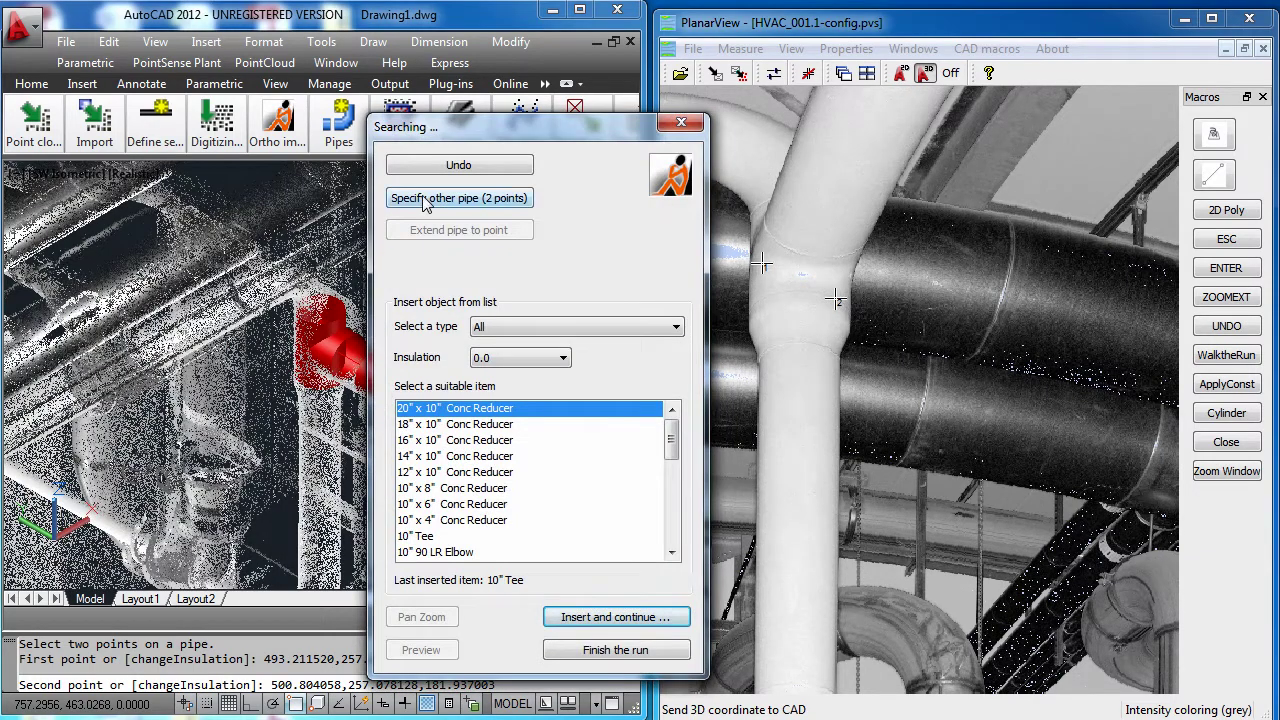
Specify two points on the vertical pipe below the tee and insert the 10" x 8" Conc Reducer to connect it
{"action": "left_click", "coordinate": [424, 200]}
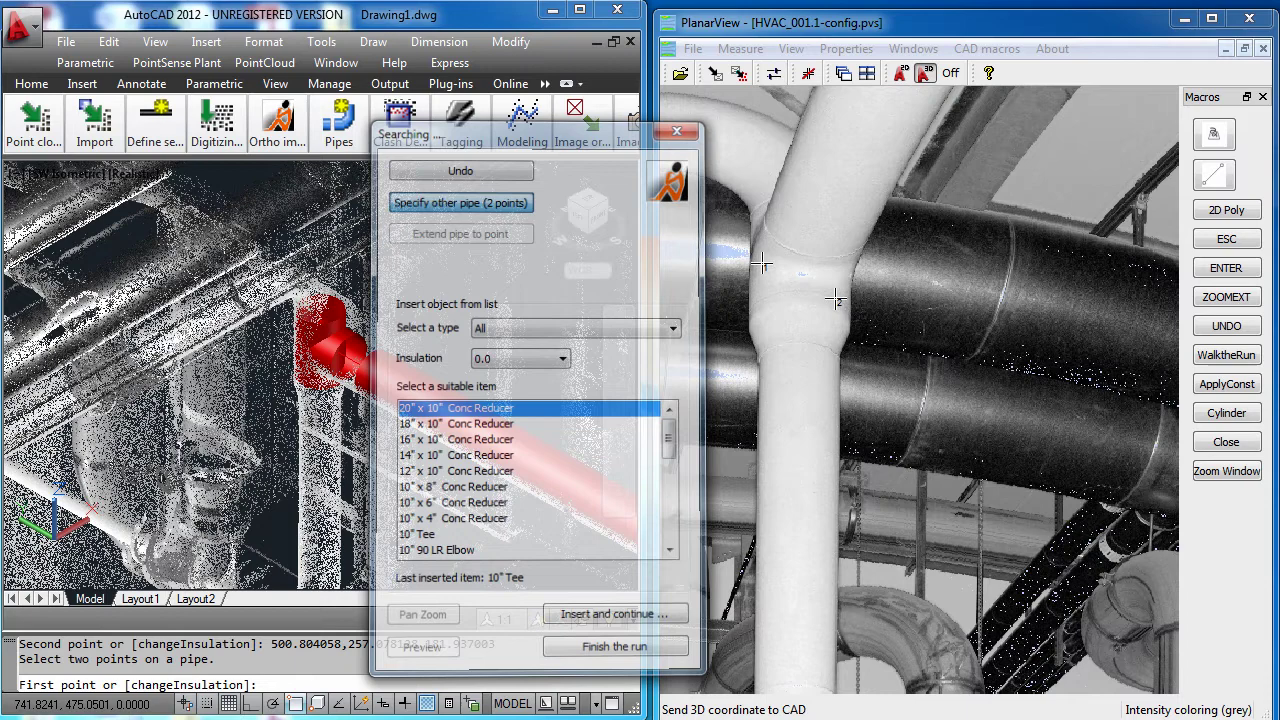
{"action": "left_click", "coordinate": [780, 383]}
{"action": "left_click", "coordinate": [817, 620]}
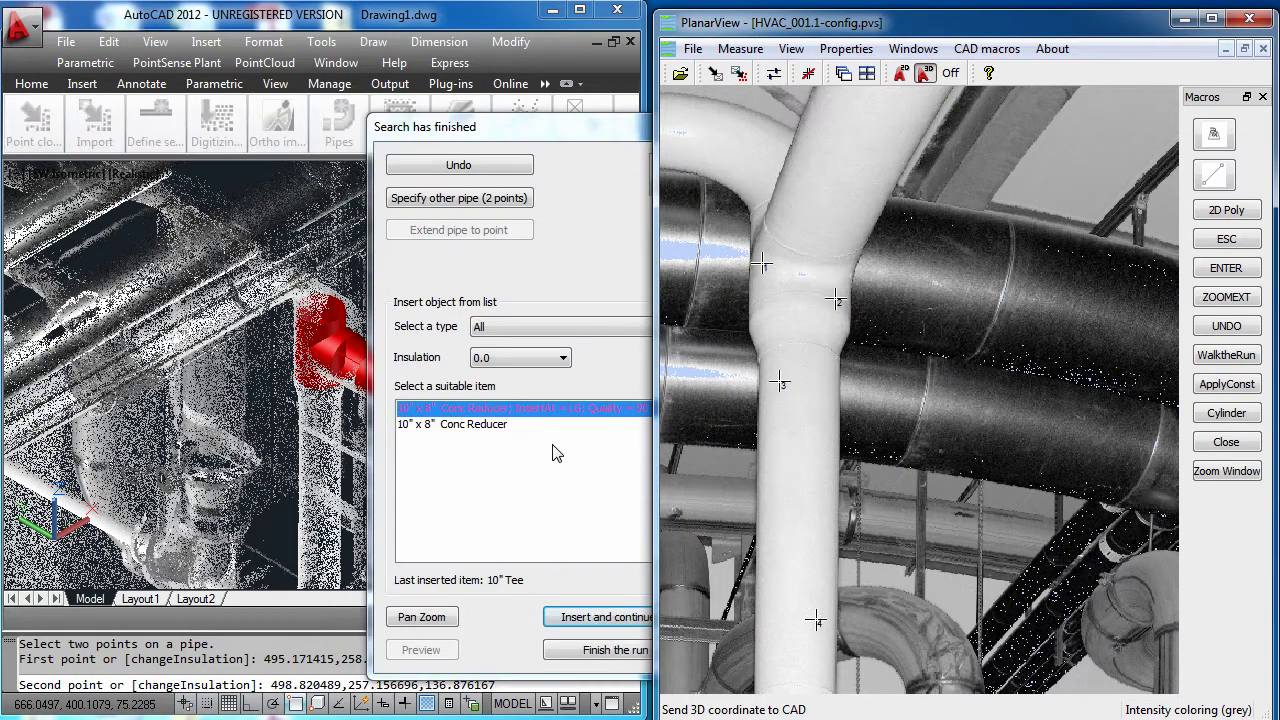
{"action": "double_click", "coordinate": [556, 418]}
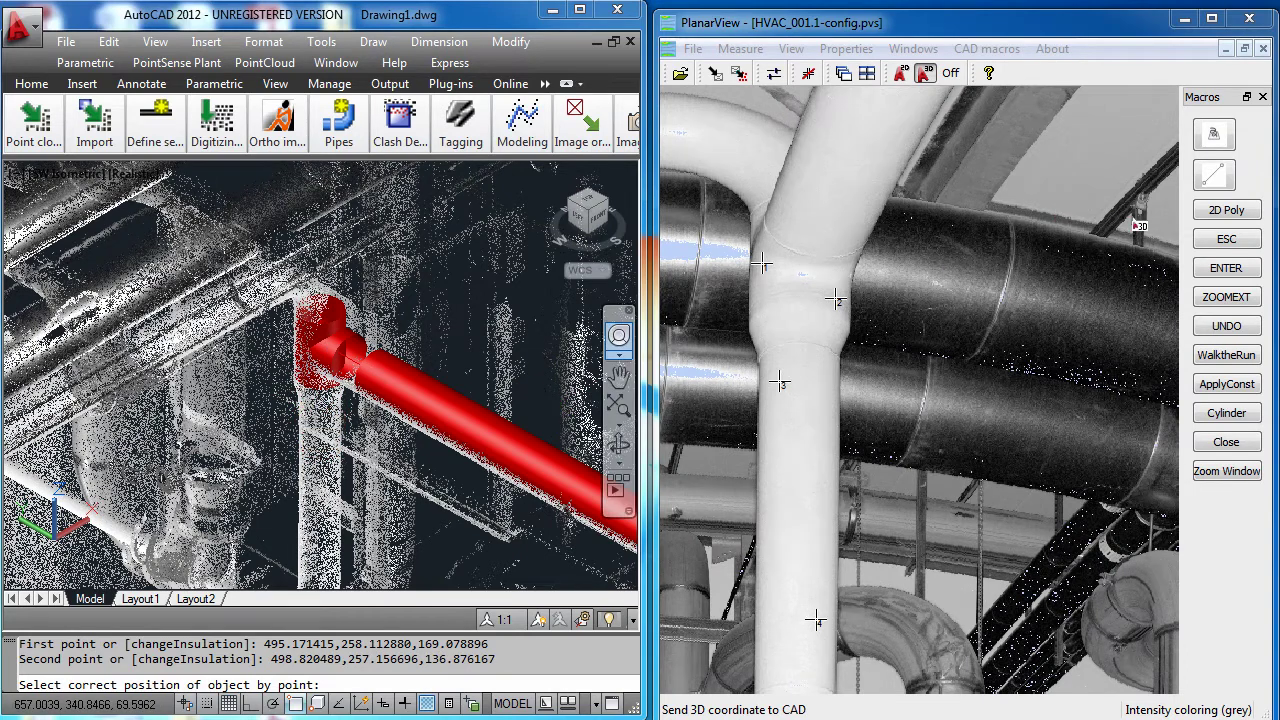
{"action": "left_click", "coordinate": [1228, 240]}
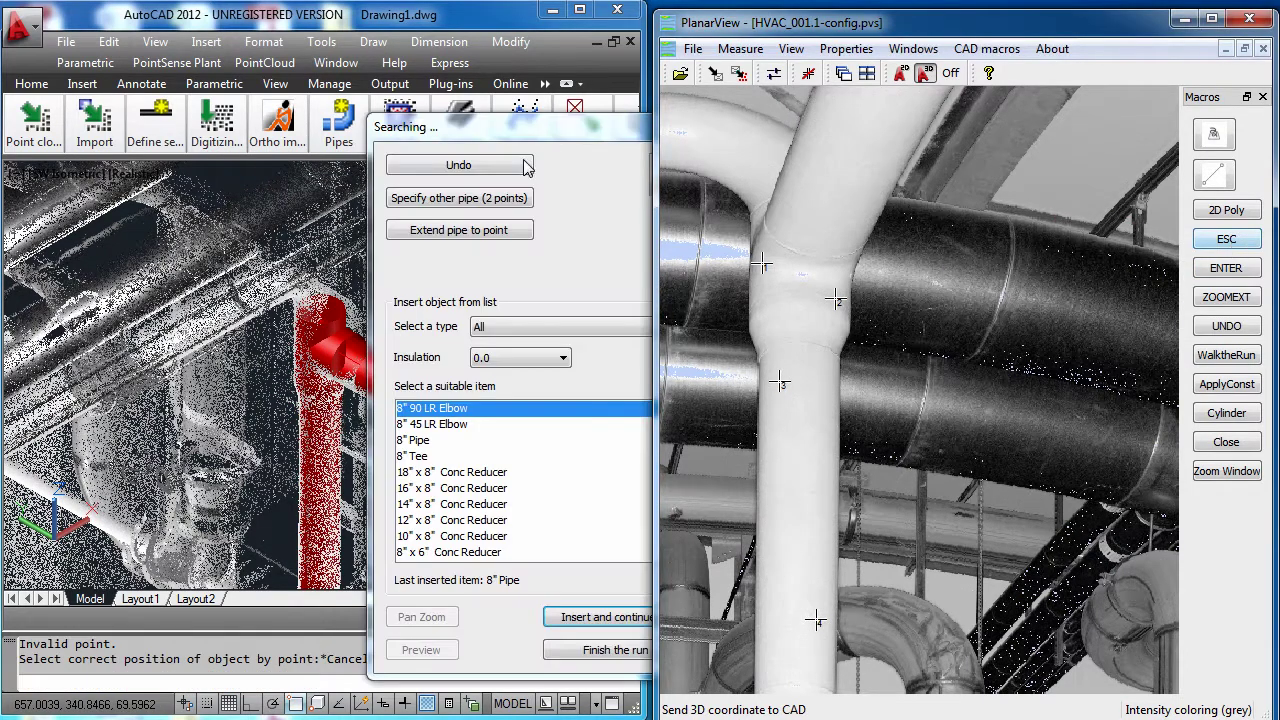
Specify the pipe beyond the bend at the lower end of the vertical pipe by picking two points in the scan
{"action": "left_click", "coordinate": [457, 198]}
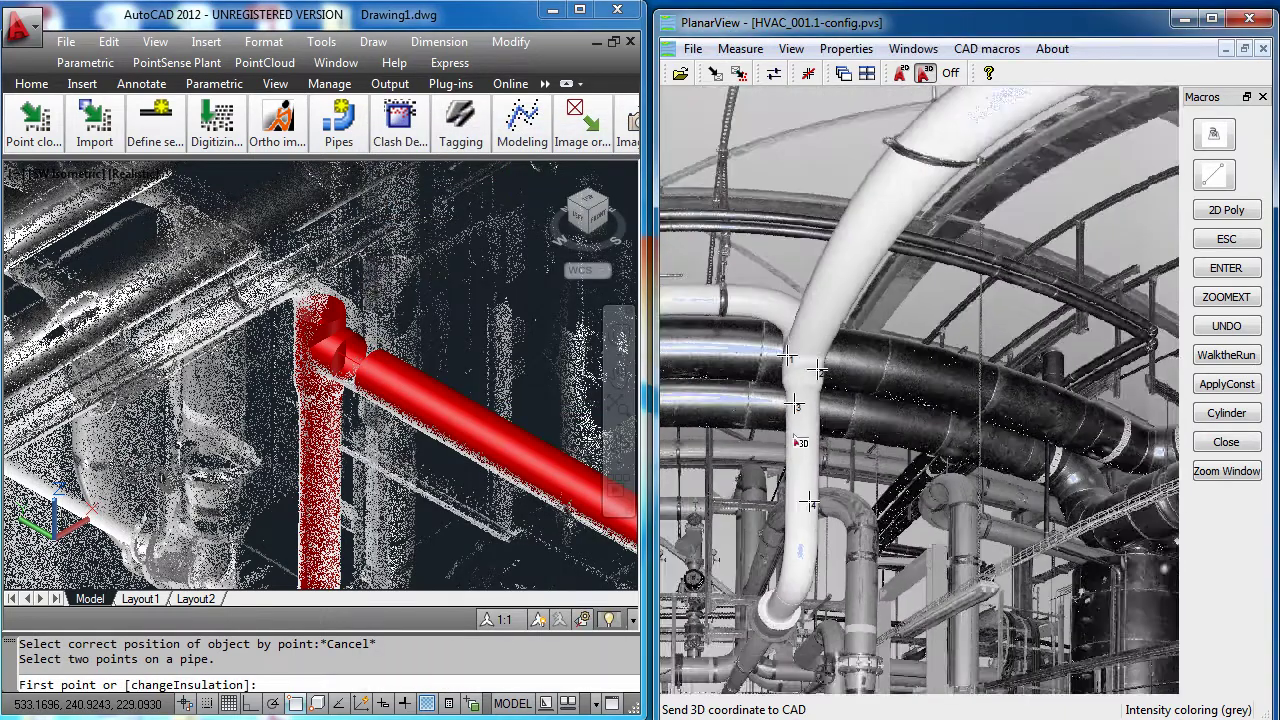
{"action": "middle_click_drag", "start_coordinate": [789, 503], "coordinate": [870, 471]}
{"action": "scroll", "coordinate": [870, 471], "scroll_direction": "up", "scroll_amount": 1}
{"action": "scroll", "coordinate": [878, 627], "scroll_direction": "up", "scroll_amount": 4}
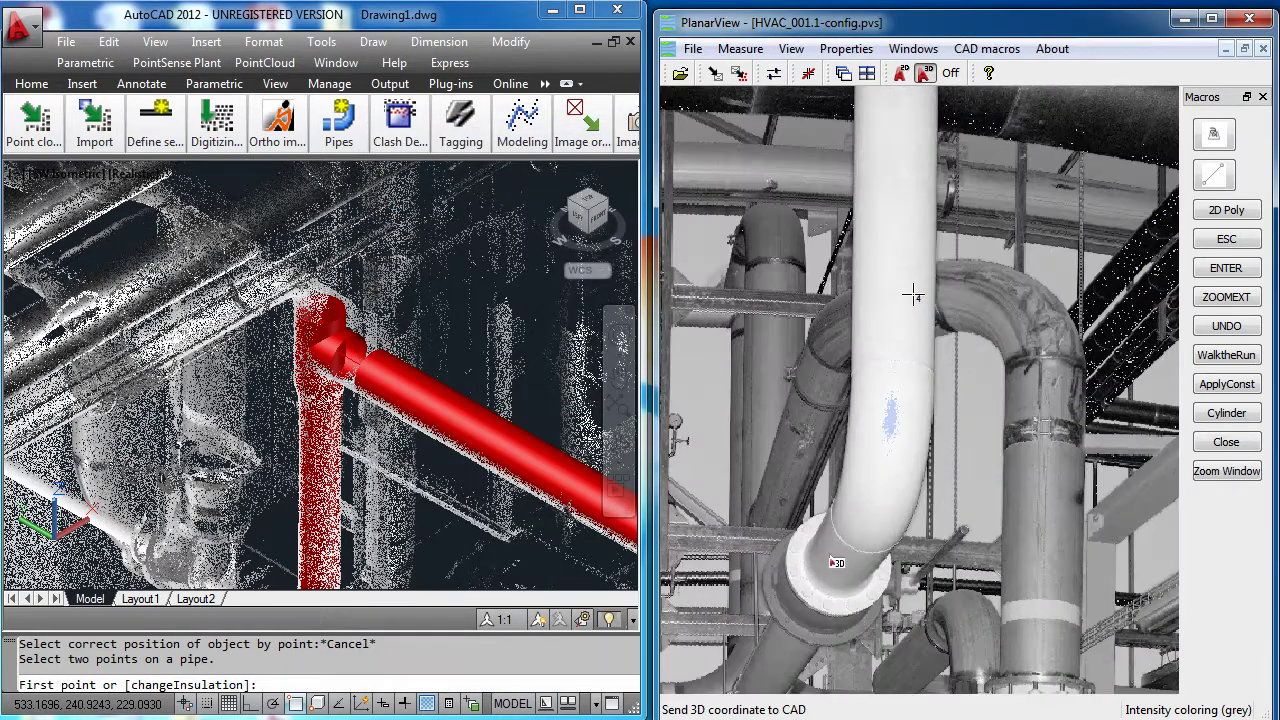
{"action": "left_click", "coordinate": [836, 547]}
{"action": "left_click", "coordinate": [827, 576]}
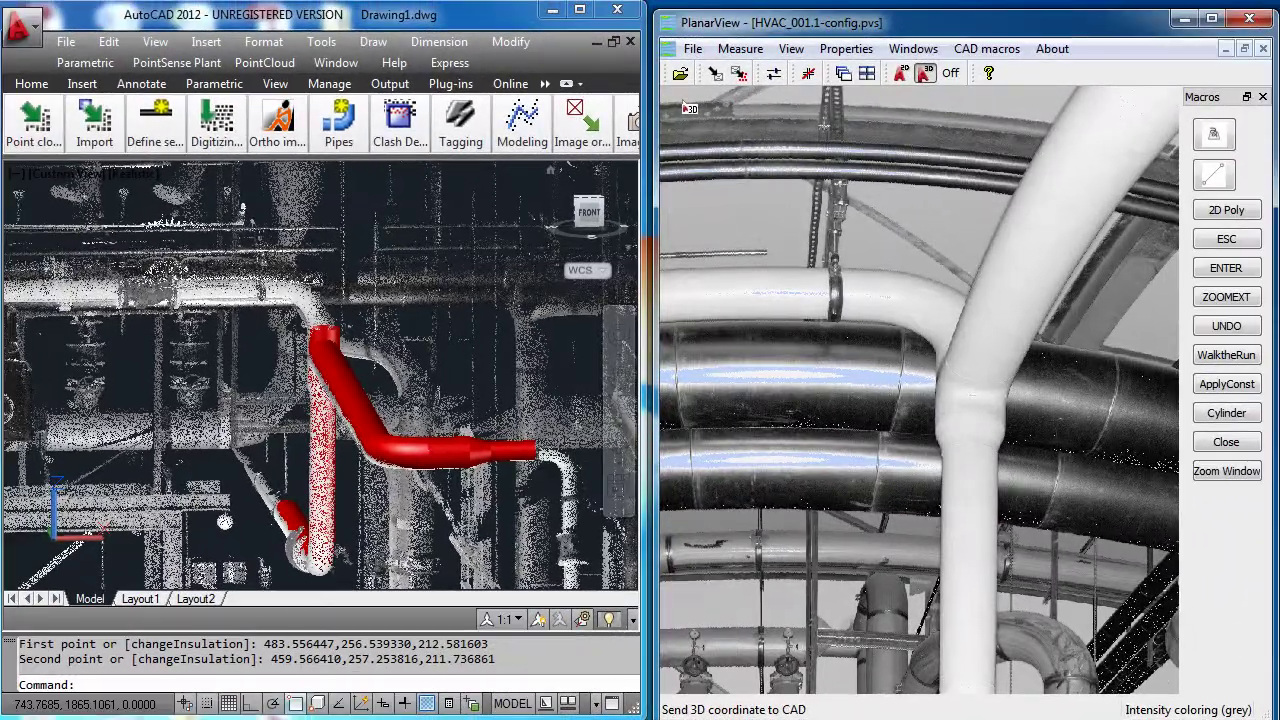
Continue the run from the tee's open end, specify the horizontal pipe by two points and insert the suggested elbow to connect it
{"action": "left_click", "coordinate": [1226, 355]}
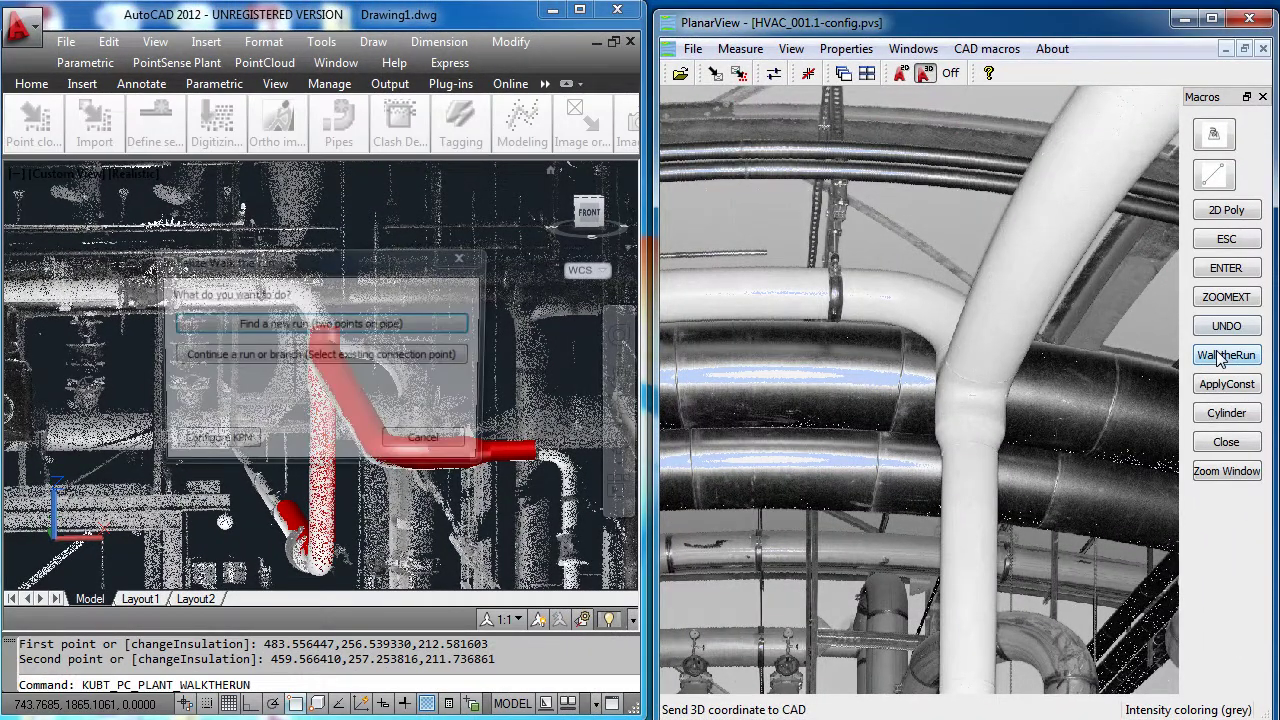
{"action": "left_click", "coordinate": [284, 357]}
{"action": "left_click", "coordinate": [320, 335]}
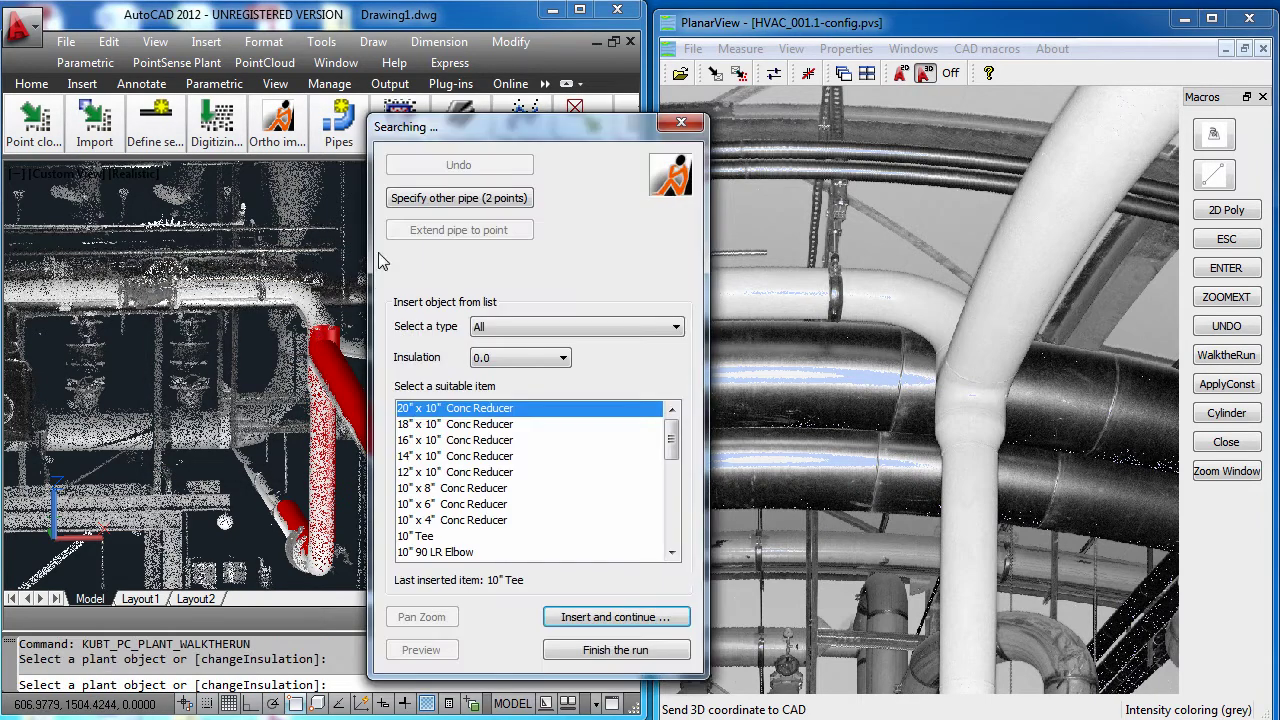
{"action": "left_click", "coordinate": [415, 201]}
{"action": "left_click", "coordinate": [885, 282]}
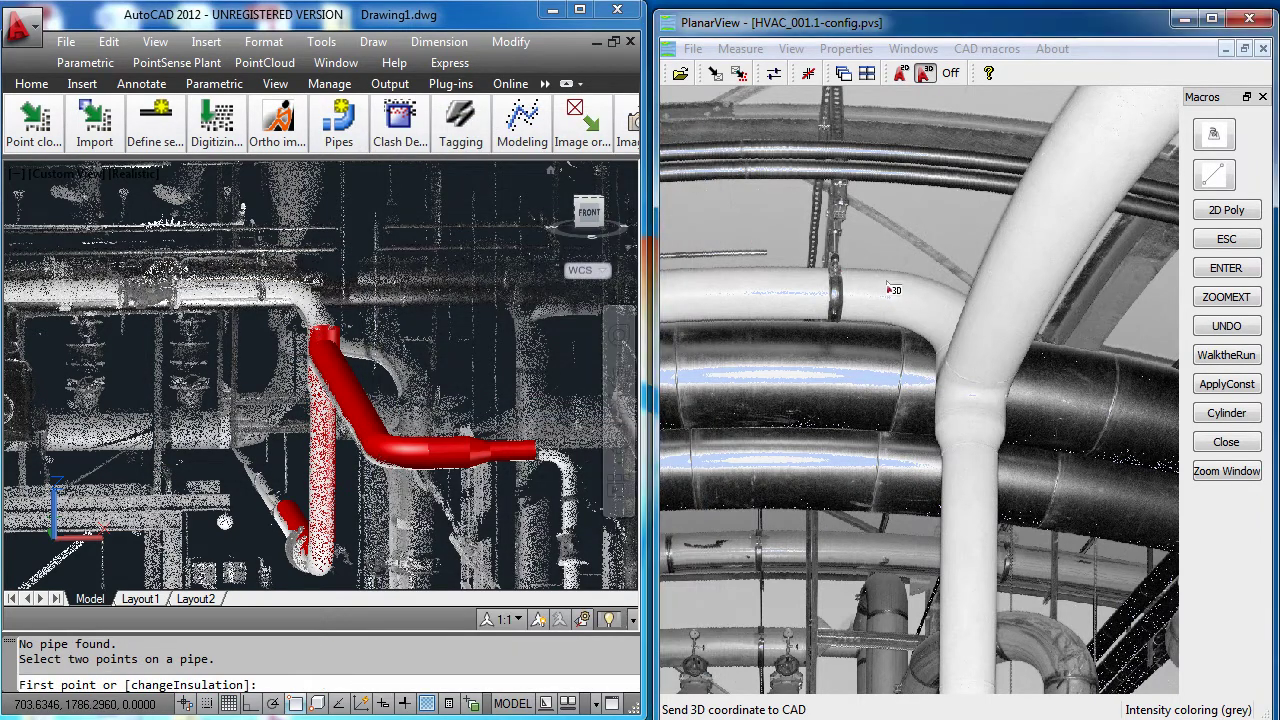
{"action": "left_click", "coordinate": [676, 311]}
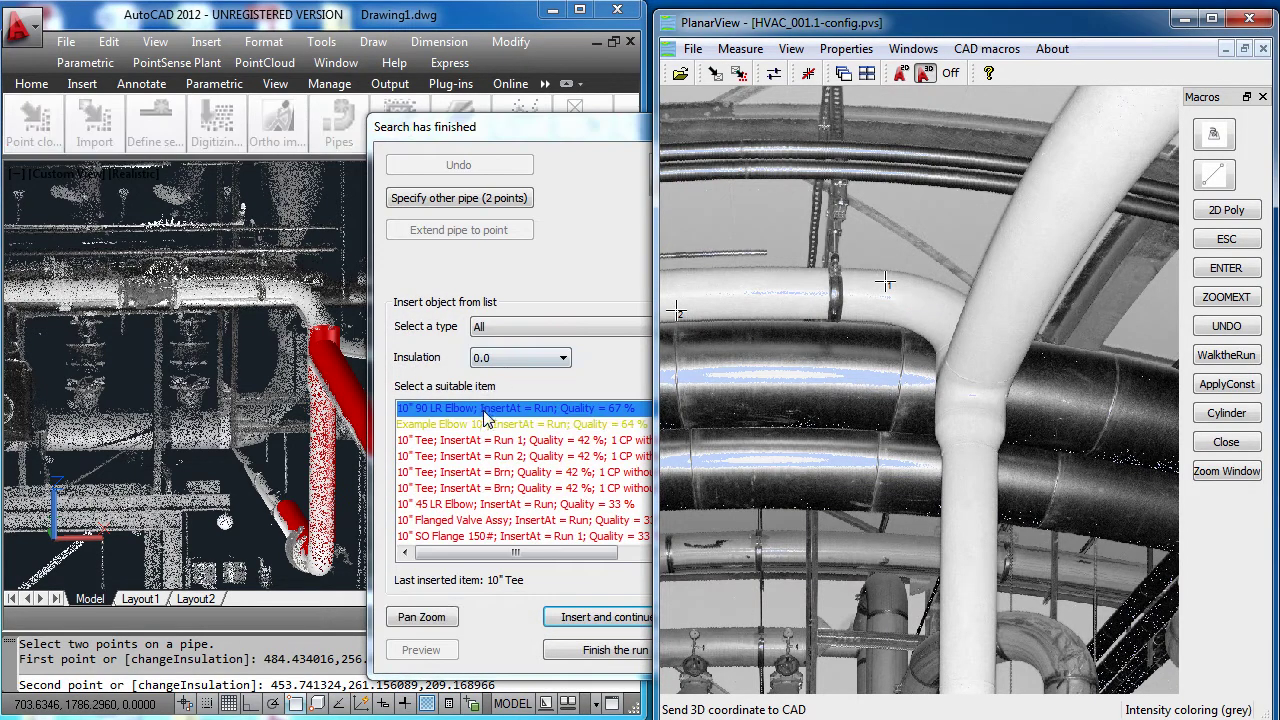
{"action": "double_click", "coordinate": [487, 410]}
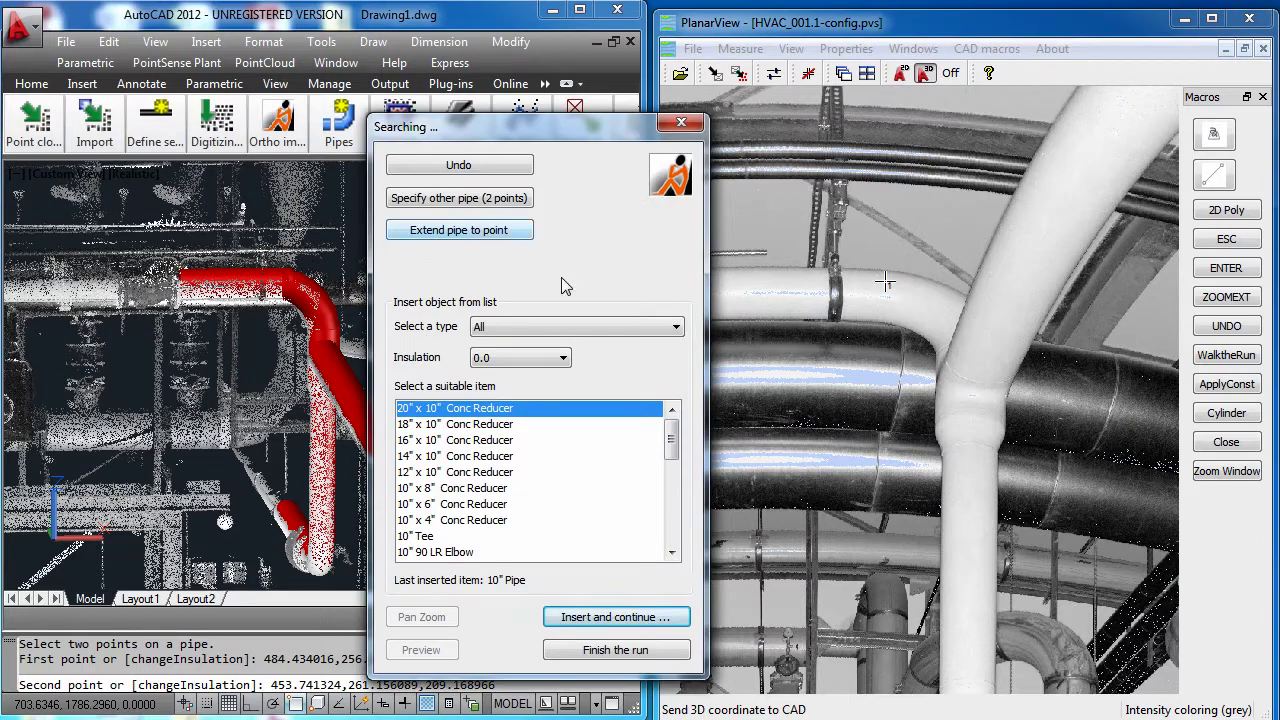
Insert a 10" SO Flange 150# at the end of the horizontal pipe, positioned by a point on the scanned flange beside the valve
{"action": "left_click_drag", "start_coordinate": [669, 447], "coordinate": [669, 482]}
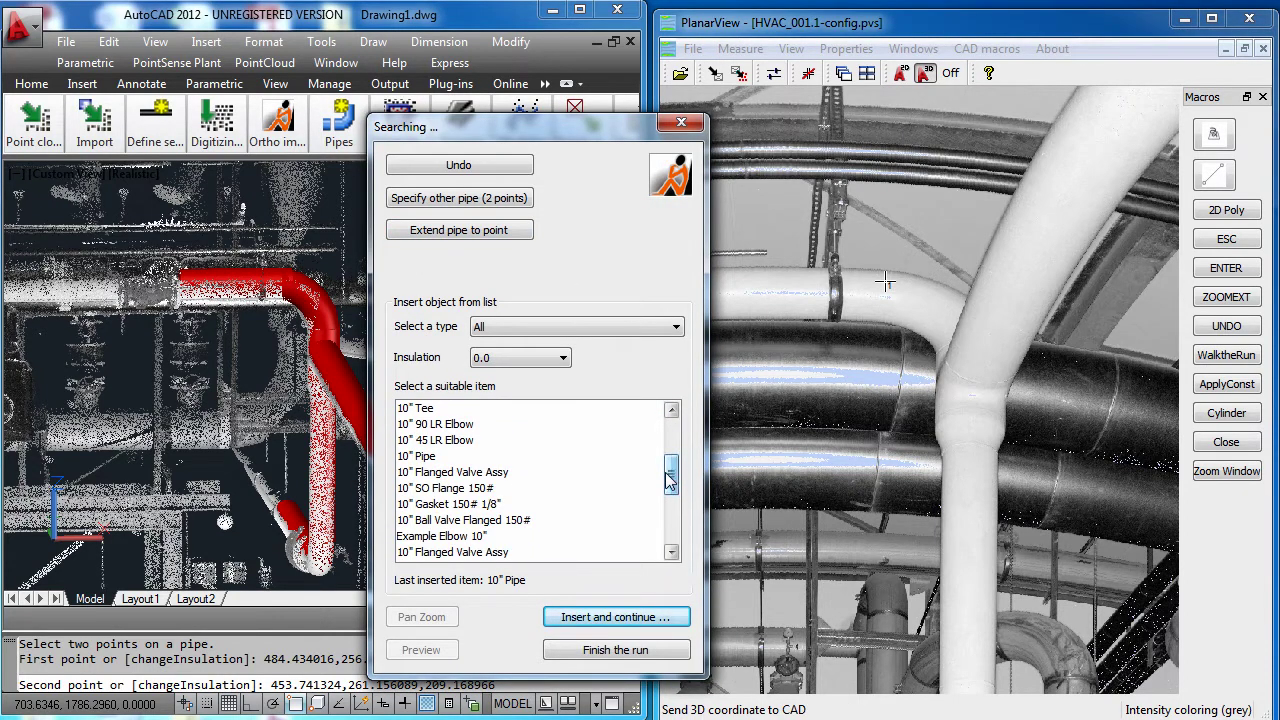
{"action": "double_click", "coordinate": [463, 489]}
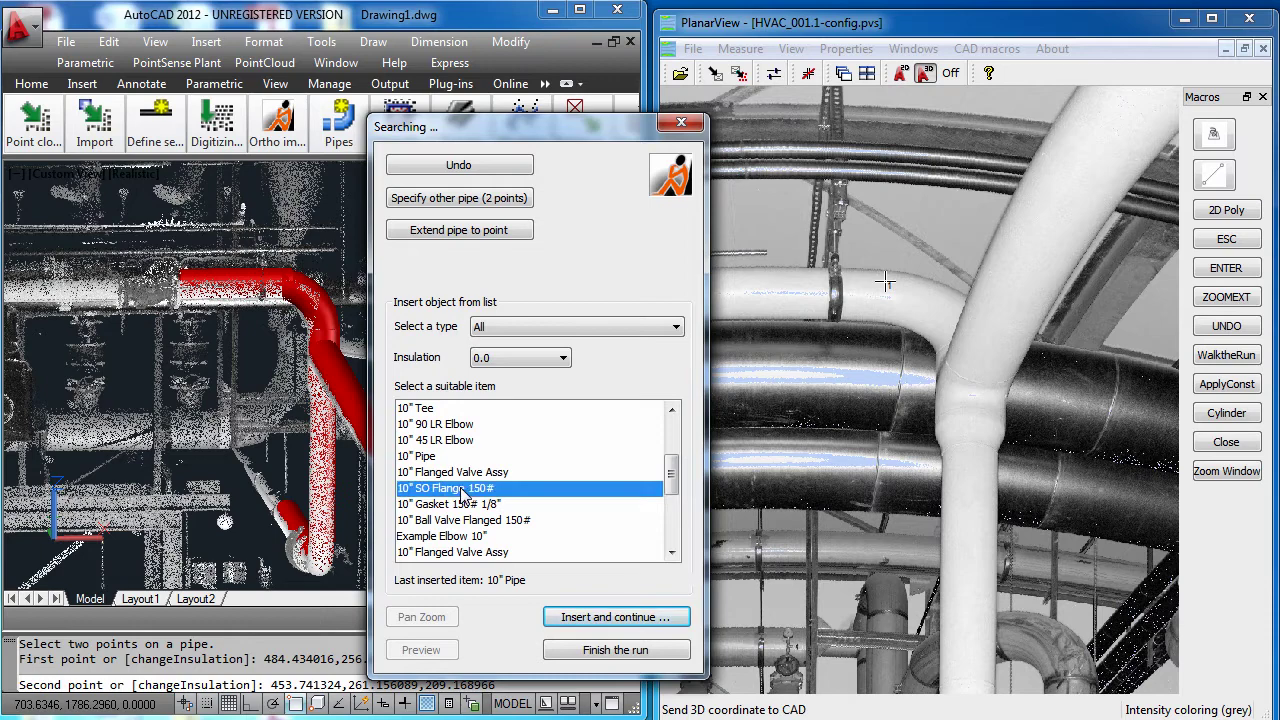
{"action": "left_click", "coordinate": [320, 410]}
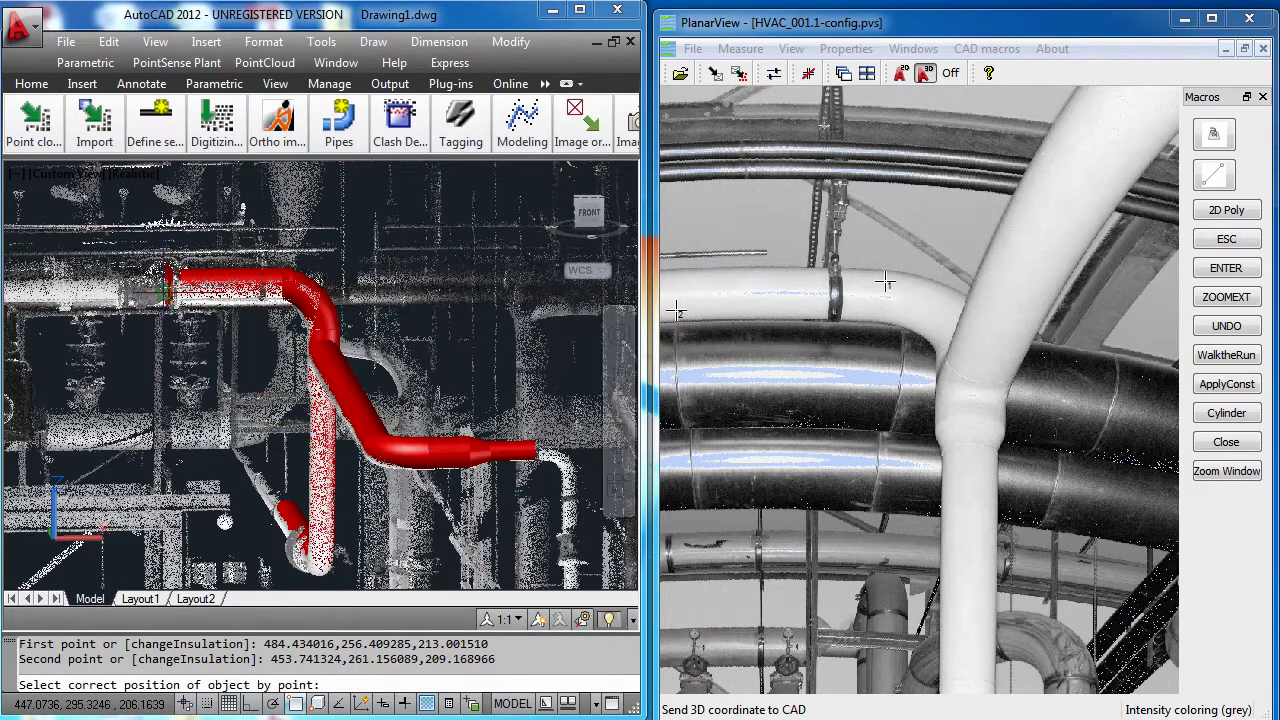
{"action": "scroll", "coordinate": [160, 290], "scroll_direction": "up", "scroll_amount": 5}
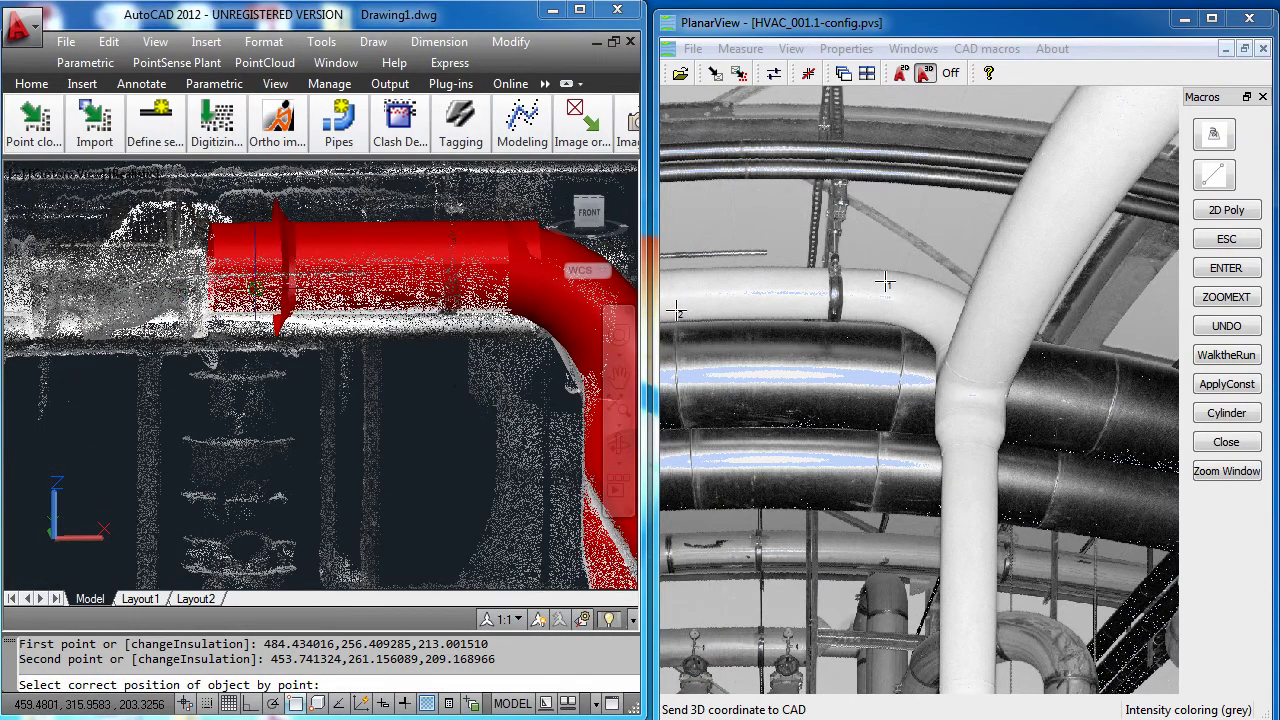
{"action": "left_click", "coordinate": [716, 24]}
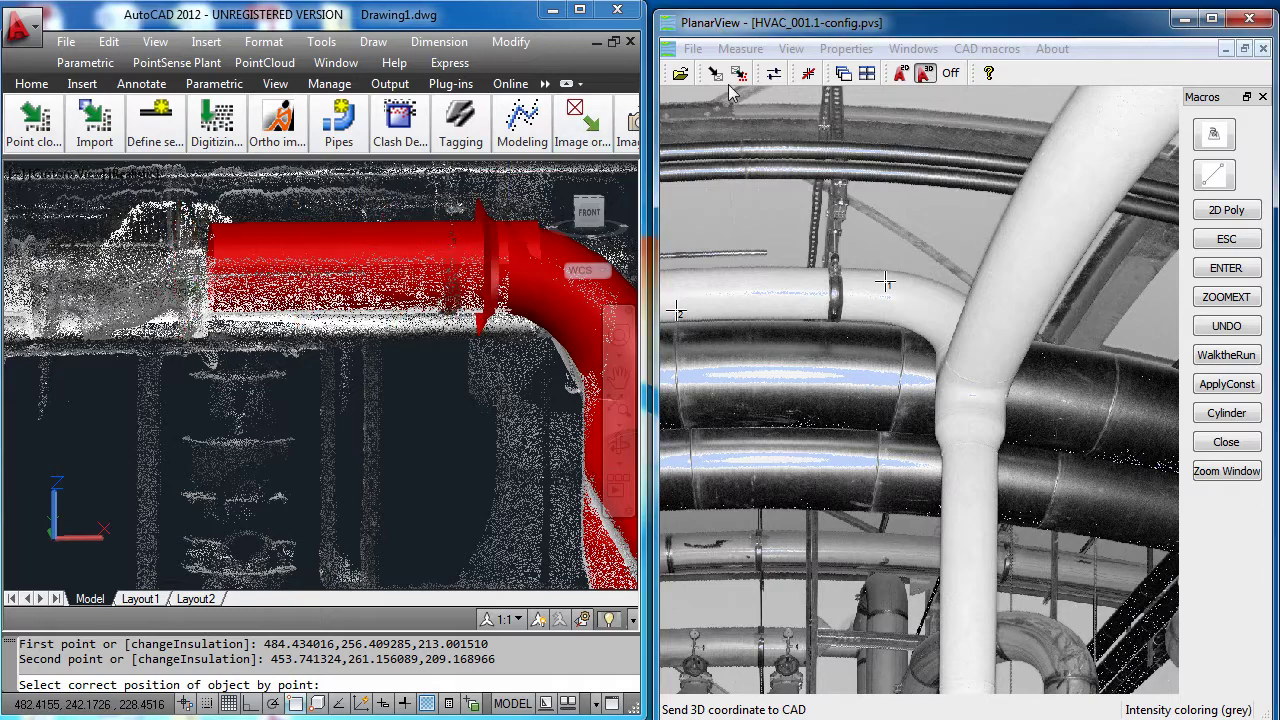
{"action": "scroll", "coordinate": [800, 222], "scroll_direction": "down", "scroll_amount": 3}
{"action": "middle_click_drag", "start_coordinate": [795, 220], "coordinate": [930, 243]}
{"action": "scroll", "coordinate": [878, 274], "scroll_direction": "up", "scroll_amount": 5}
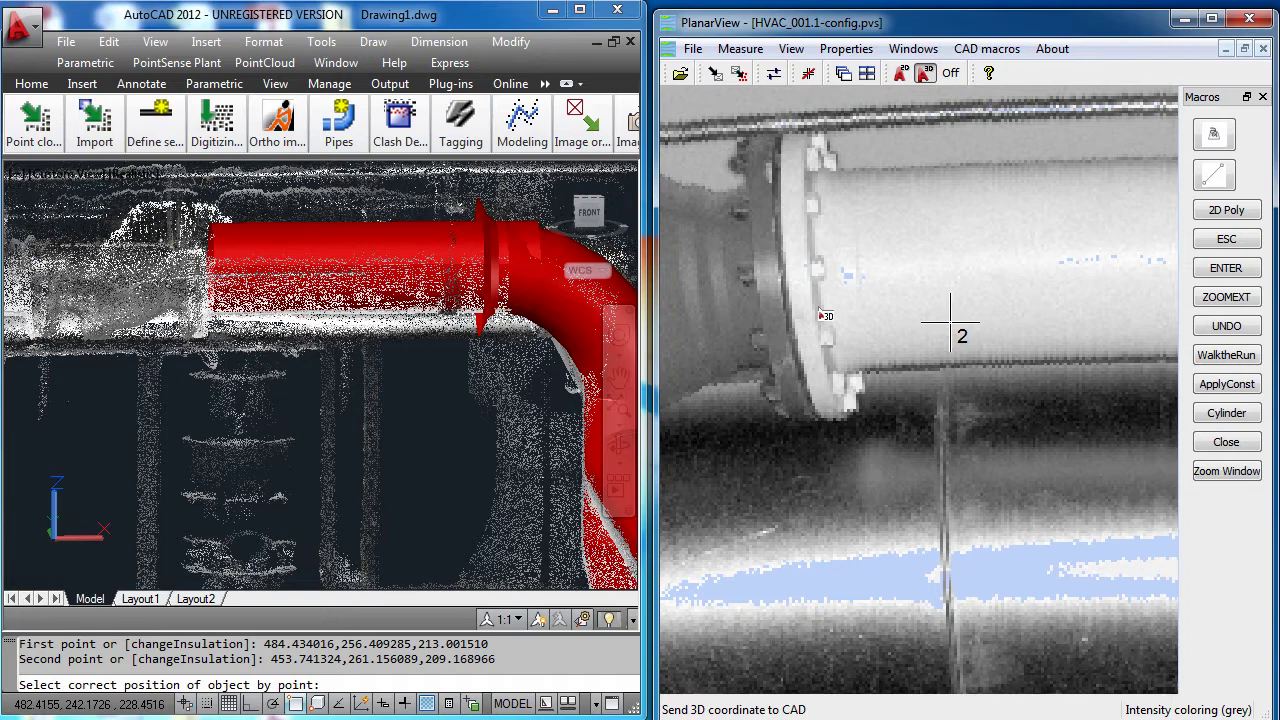
{"action": "left_click", "coordinate": [820, 315]}
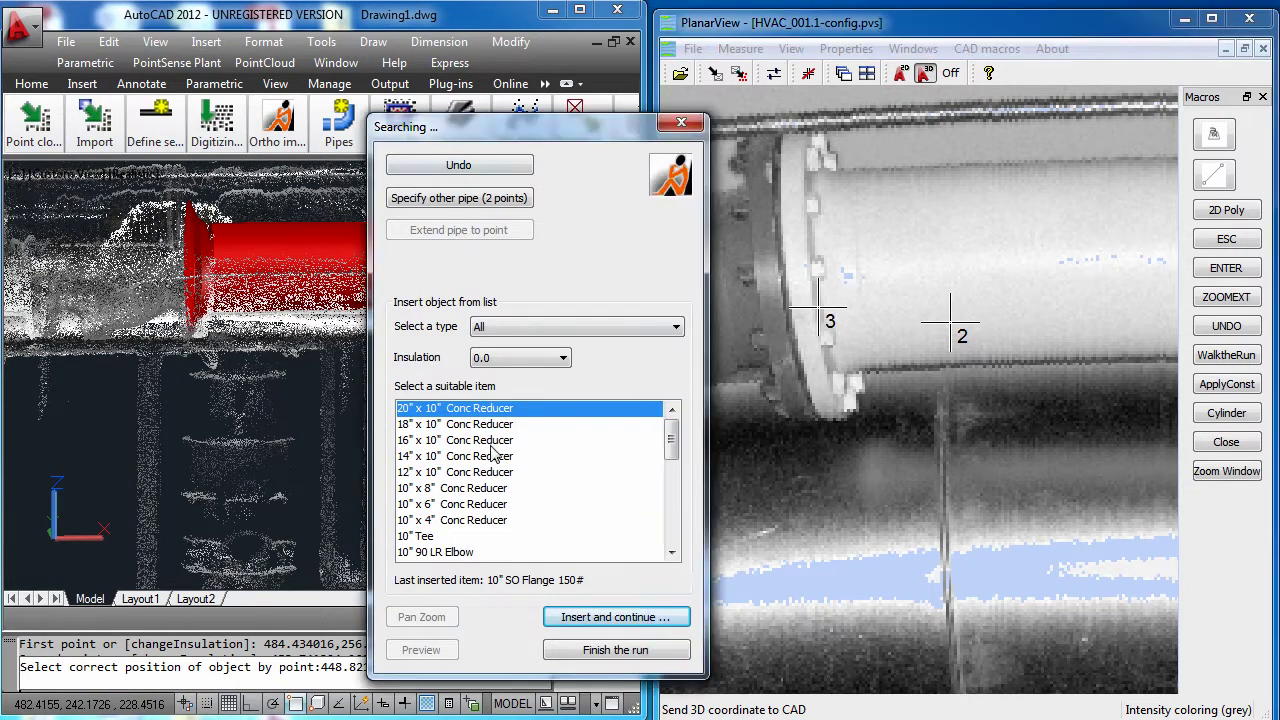
Insert a 10" Gasket 150# 1/8" on the flange and keep its default position
{"action": "scroll", "coordinate": [670, 450], "scroll_direction": "down", "scroll_amount": 1}
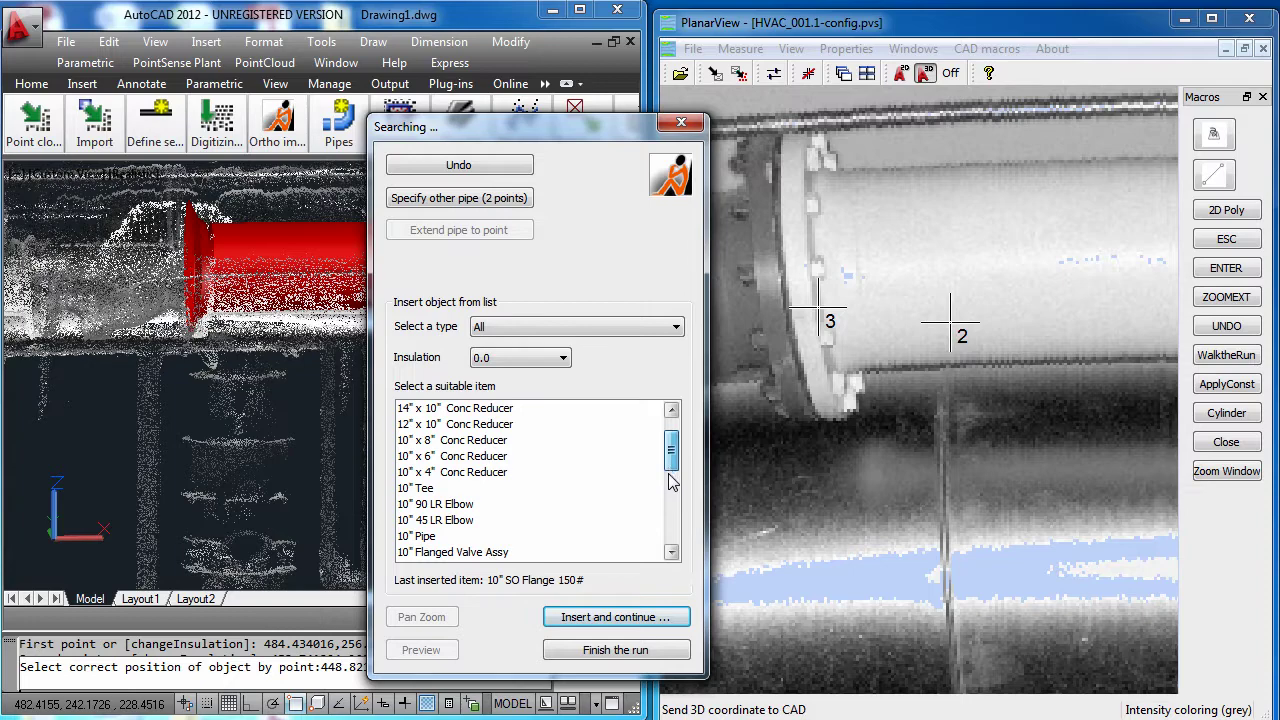
{"action": "left_click", "coordinate": [672, 481]}
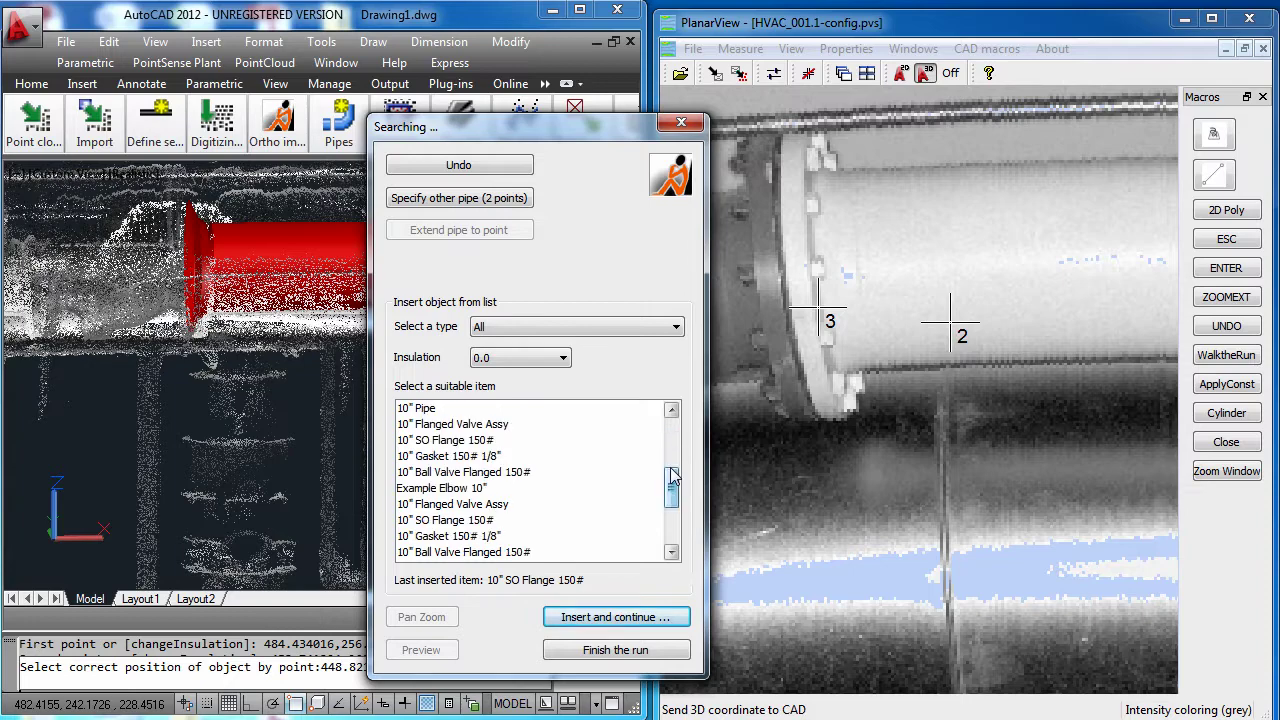
{"action": "double_click", "coordinate": [462, 538]}
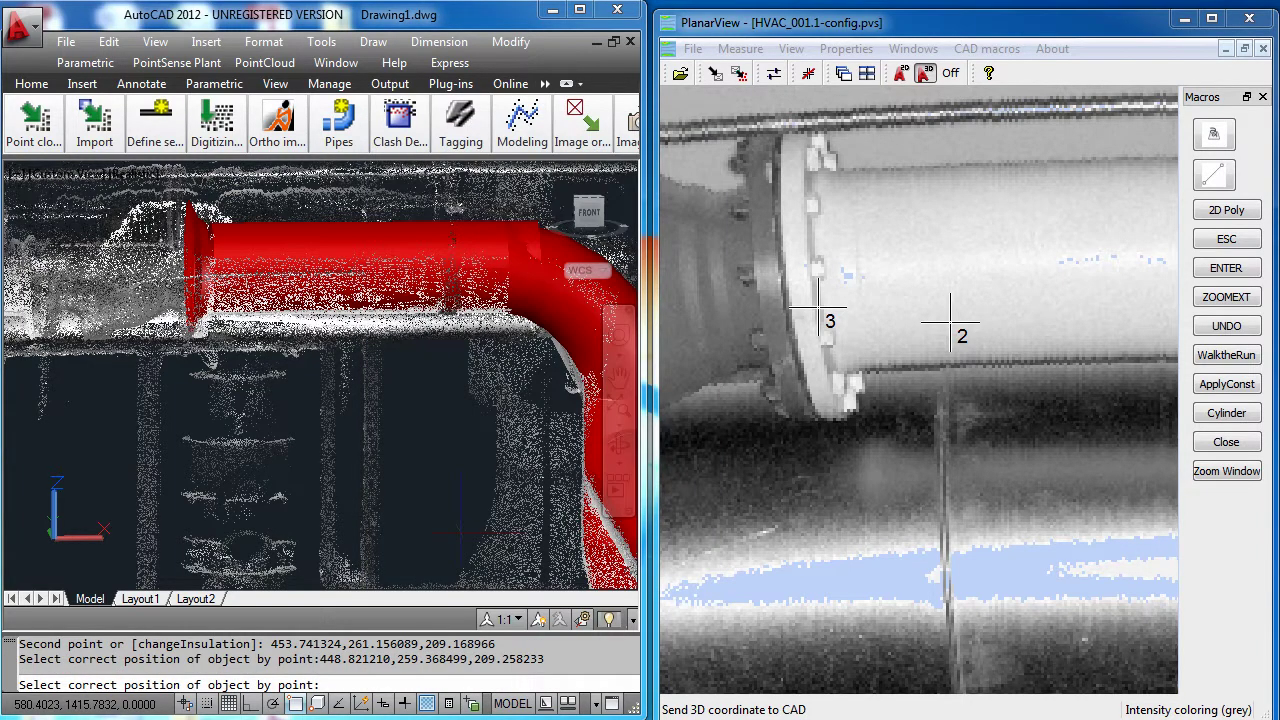
{"action": "left_click", "coordinate": [1222, 241]}
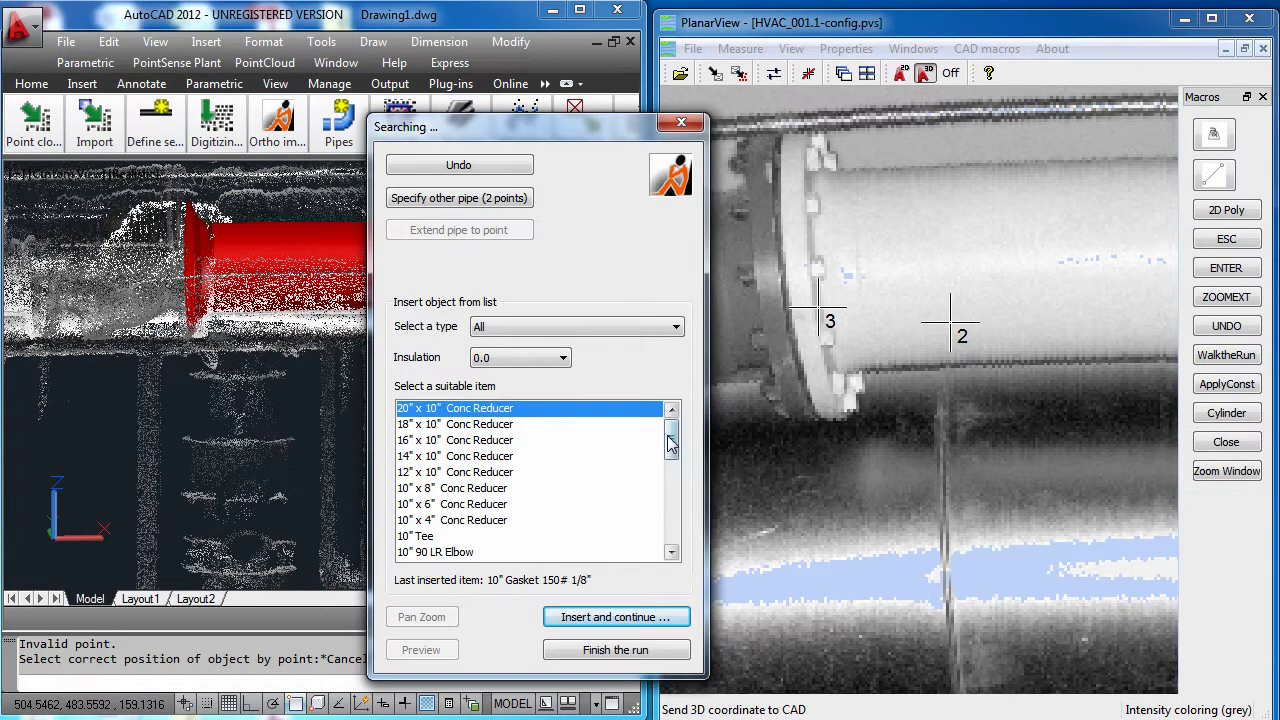
Insert a 10" Ball Valve Flanged 150# after the gasket, keeping its default position
{"action": "scroll", "coordinate": [545, 455], "scroll_direction": "down", "scroll_amount": 3}
{"action": "double_click", "coordinate": [462, 520]}
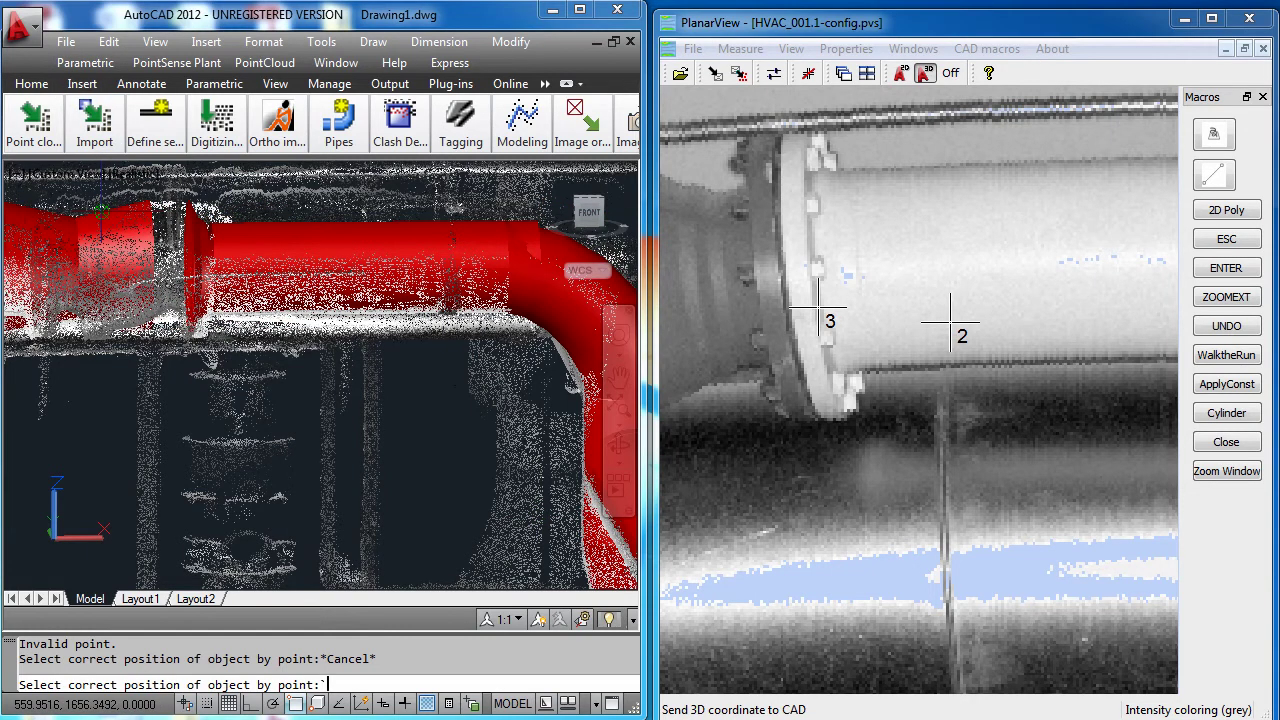
{"action": "key", "text": "Escape"}
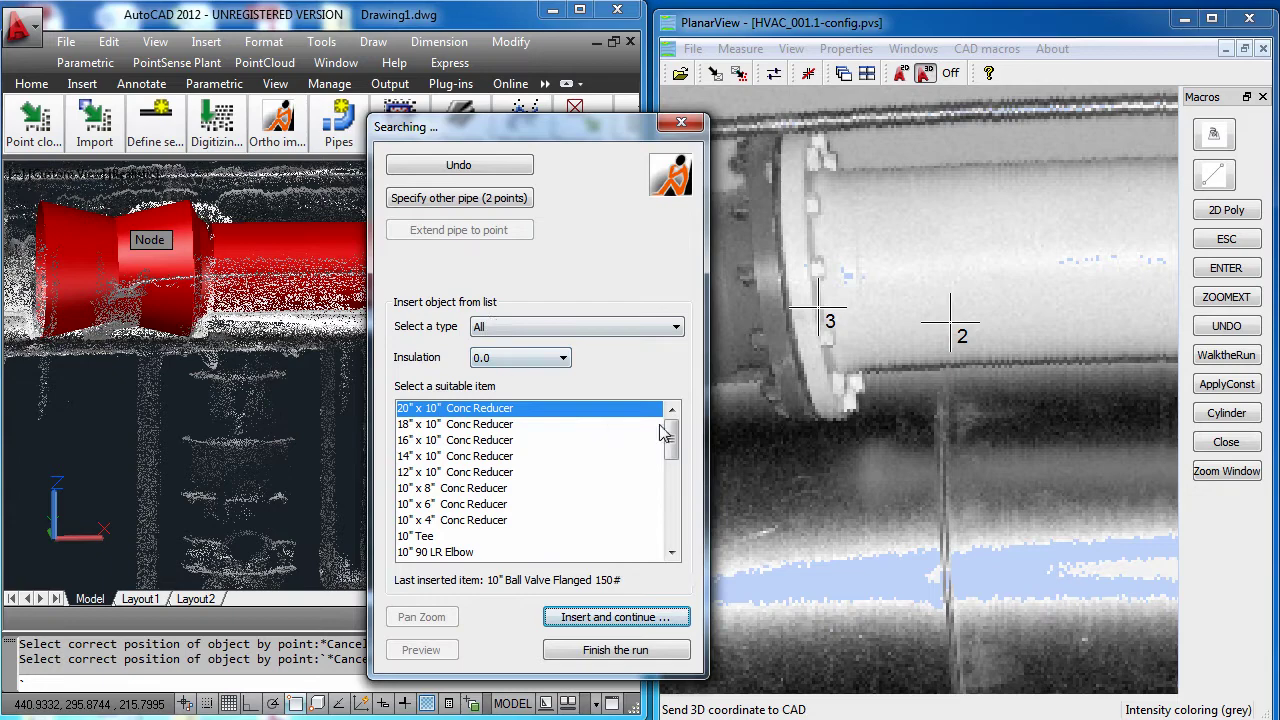
Insert a second 10" Gasket 150# 1/8" on the far side of the ball valve, keeping its default position
{"action": "left_click_drag", "start_coordinate": [669, 433], "coordinate": [669, 463]}
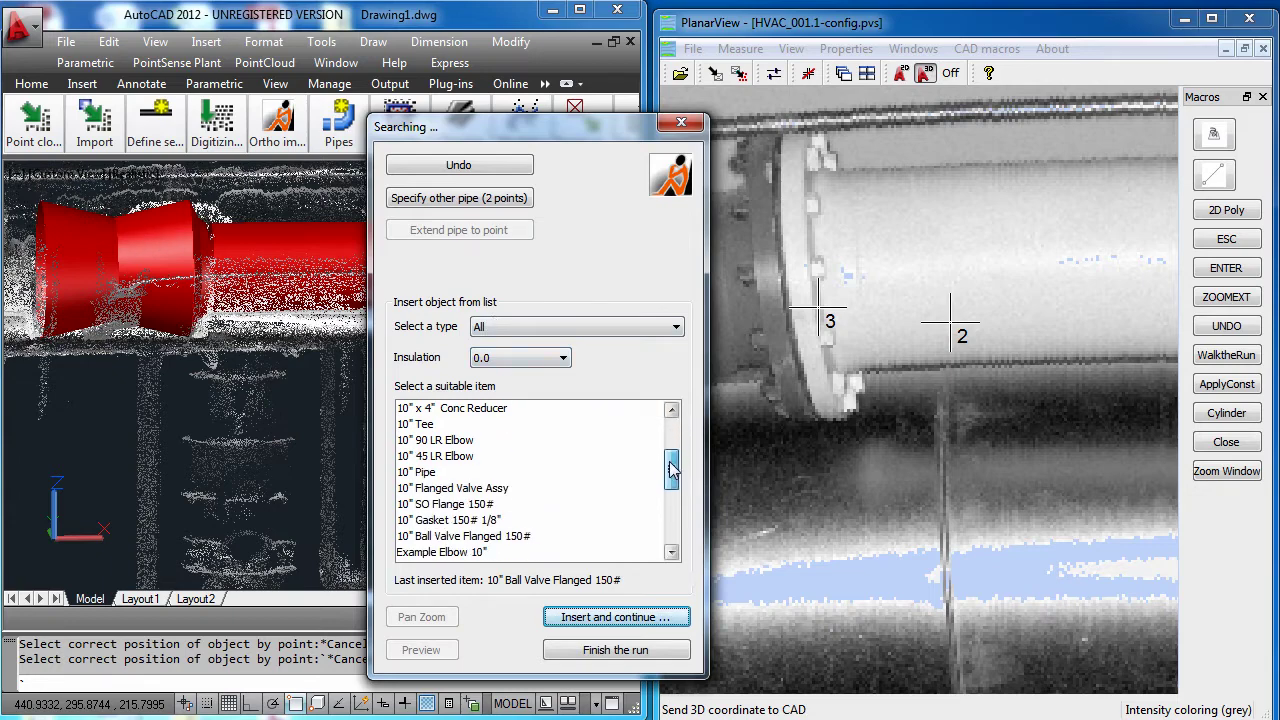
{"action": "double_click", "coordinate": [474, 518]}
{"action": "key", "text": "Escape"}
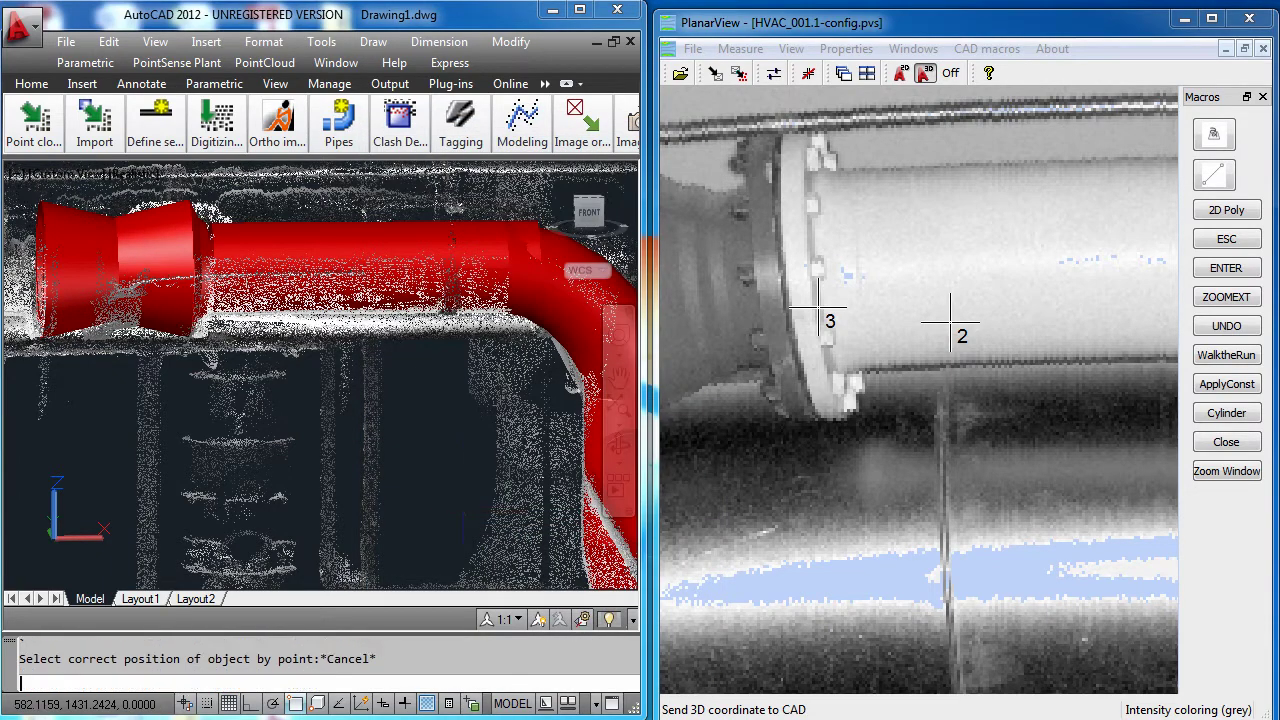
Insert a 10" SO Flange 150# after the second gasket with connection point Run 2, keeping its default position
{"action": "left_click_drag", "start_coordinate": [671, 436], "coordinate": [671, 462]}
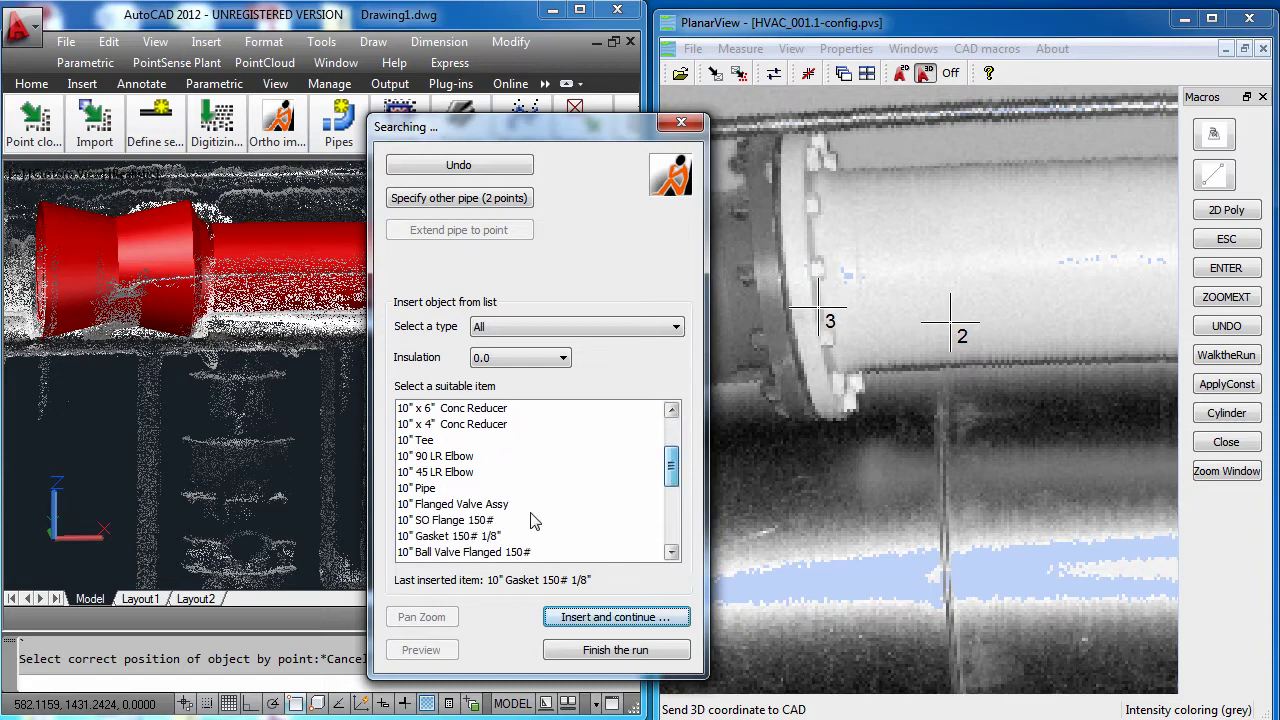
{"action": "left_click", "coordinate": [489, 520]}
{"action": "double_click", "coordinate": [489, 522]}
{"action": "left_click", "coordinate": [400, 358]}
{"action": "left_click", "coordinate": [385, 381]}
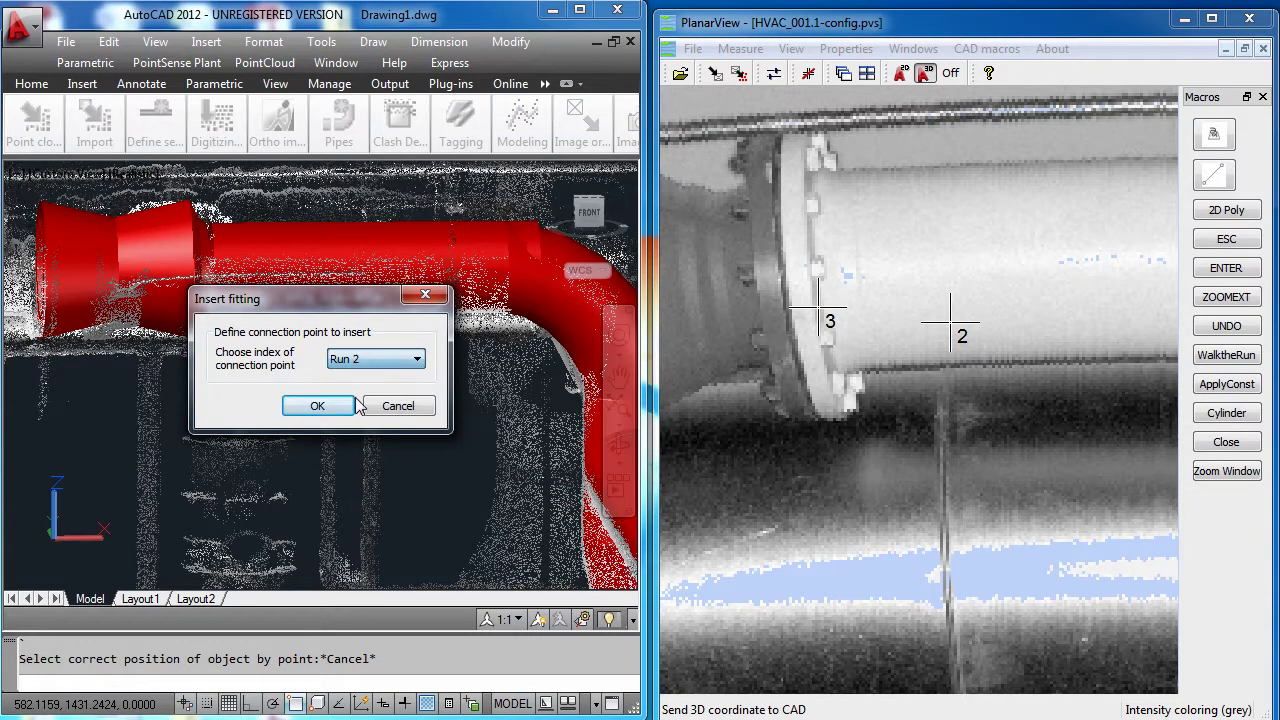
{"action": "left_click", "coordinate": [323, 403]}
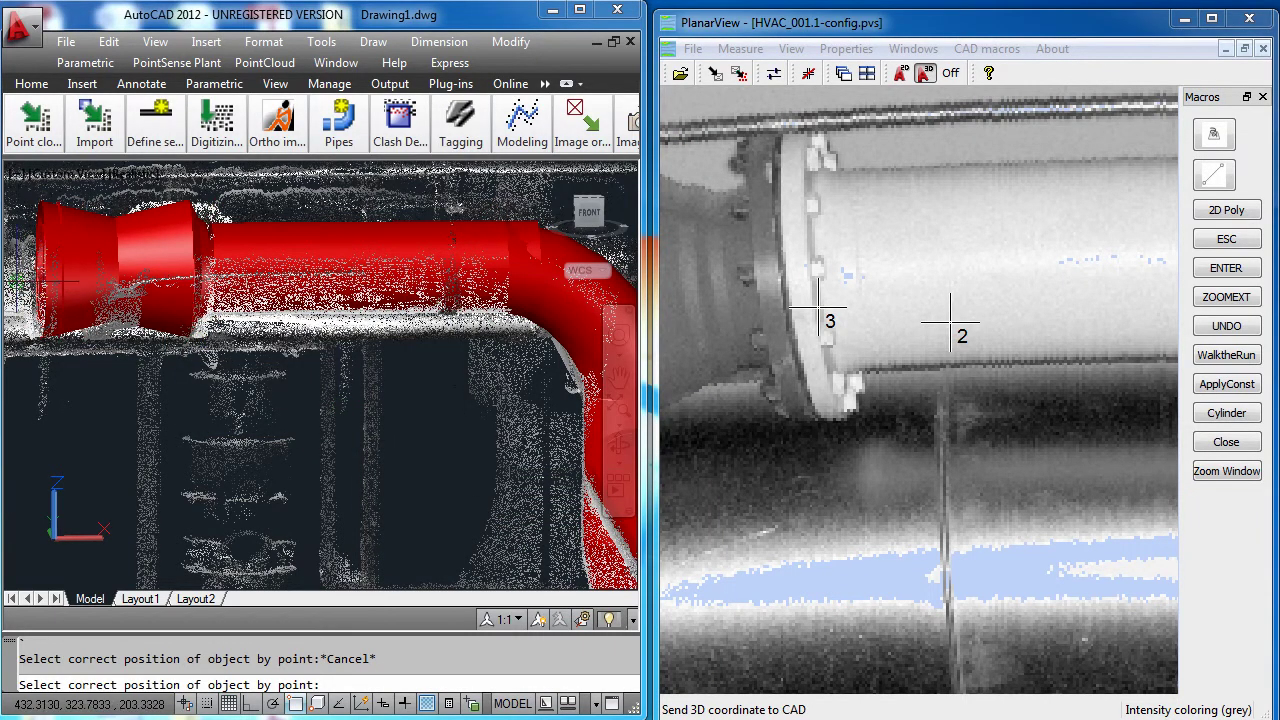
{"action": "key", "text": "Escape"}
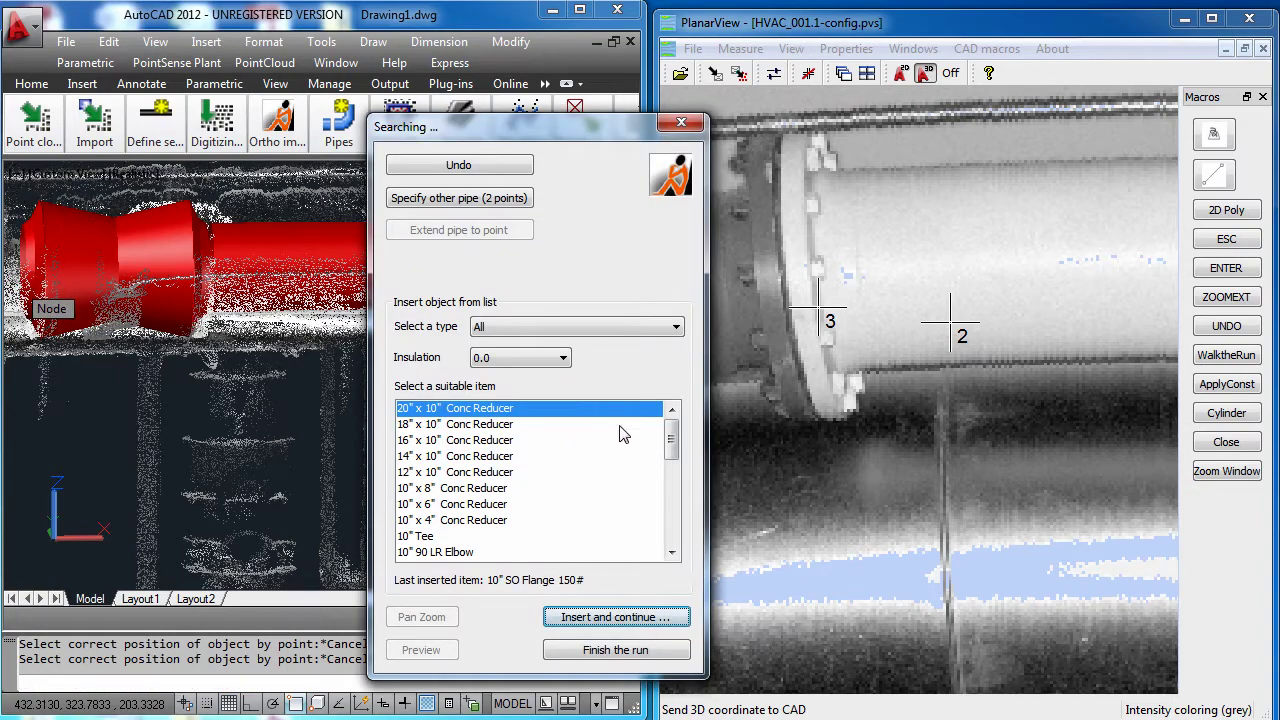
Insert a 10" Pipe after the last flange, defined by two scan points on the white pipe beyond the ball valve, and finish the run
{"action": "left_click_drag", "start_coordinate": [672, 440], "coordinate": [672, 462]}
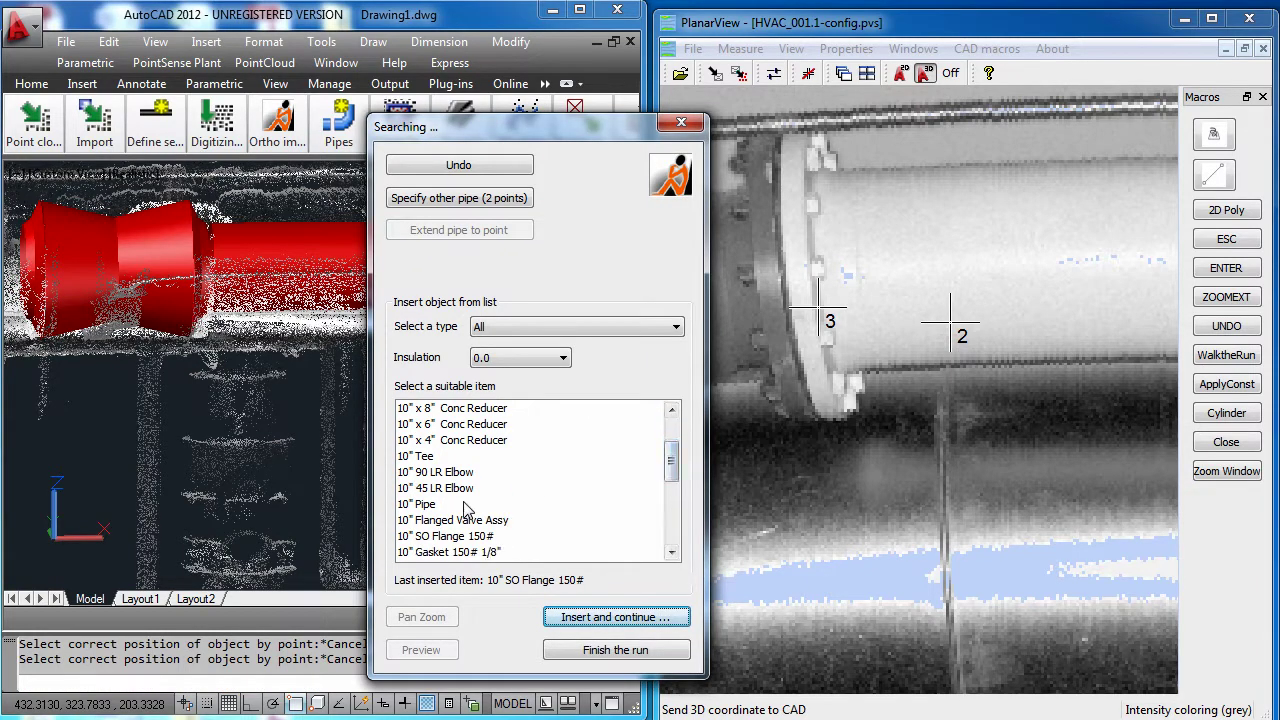
{"action": "double_click", "coordinate": [463, 504]}
{"action": "left_click", "coordinate": [316, 406]}
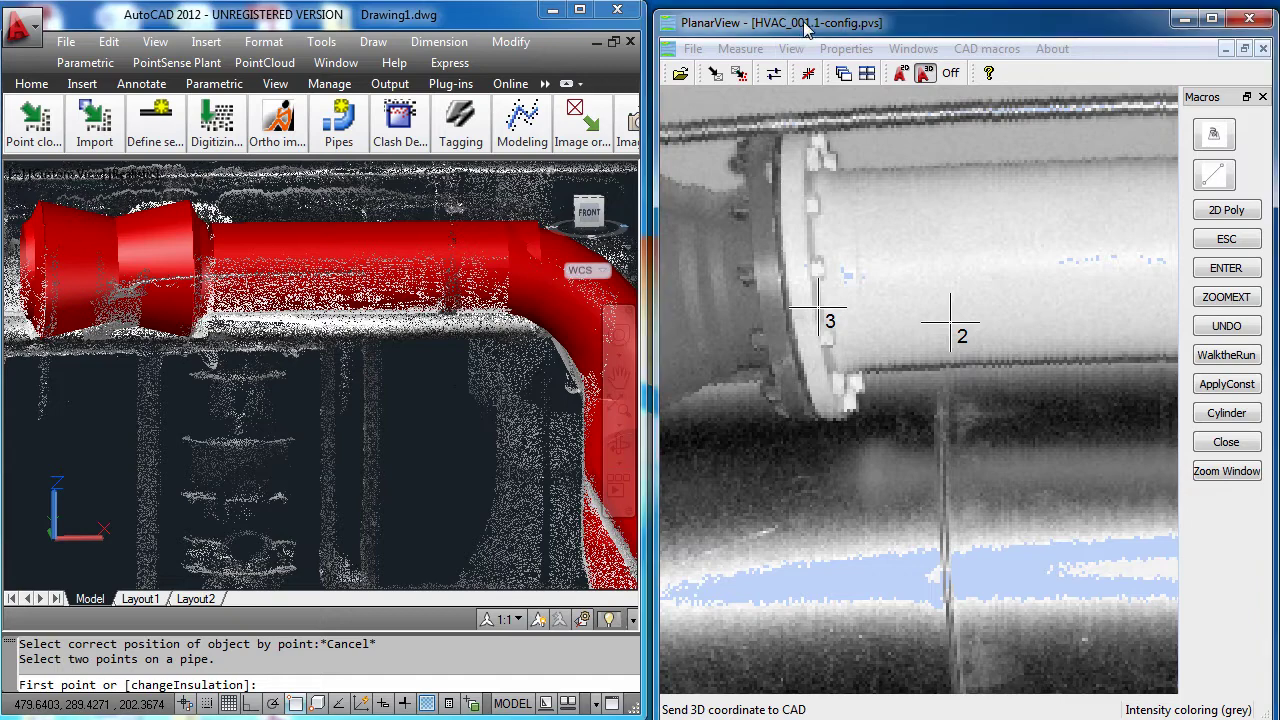
{"action": "scroll", "coordinate": [814, 297], "scroll_direction": "down", "scroll_amount": 2}
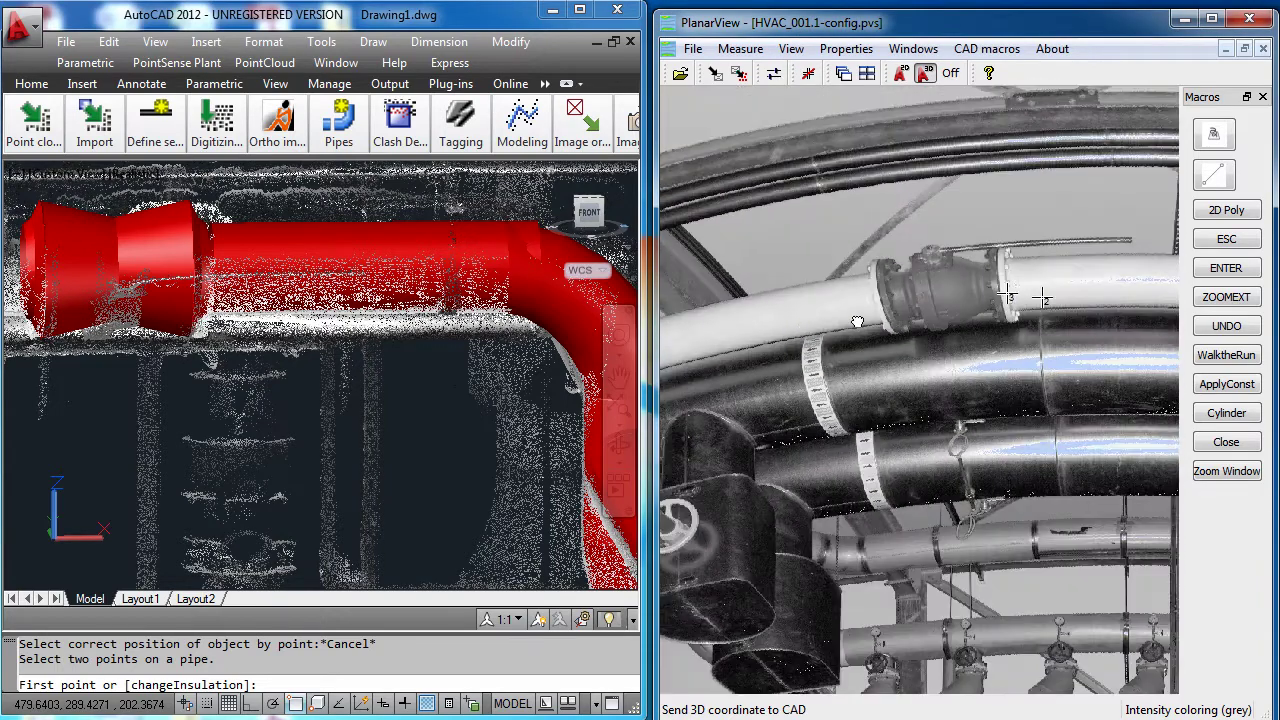
{"action": "middle_click_drag", "start_coordinate": [857, 320], "coordinate": [1122, 316]}
{"action": "left_click", "coordinate": [816, 368]}
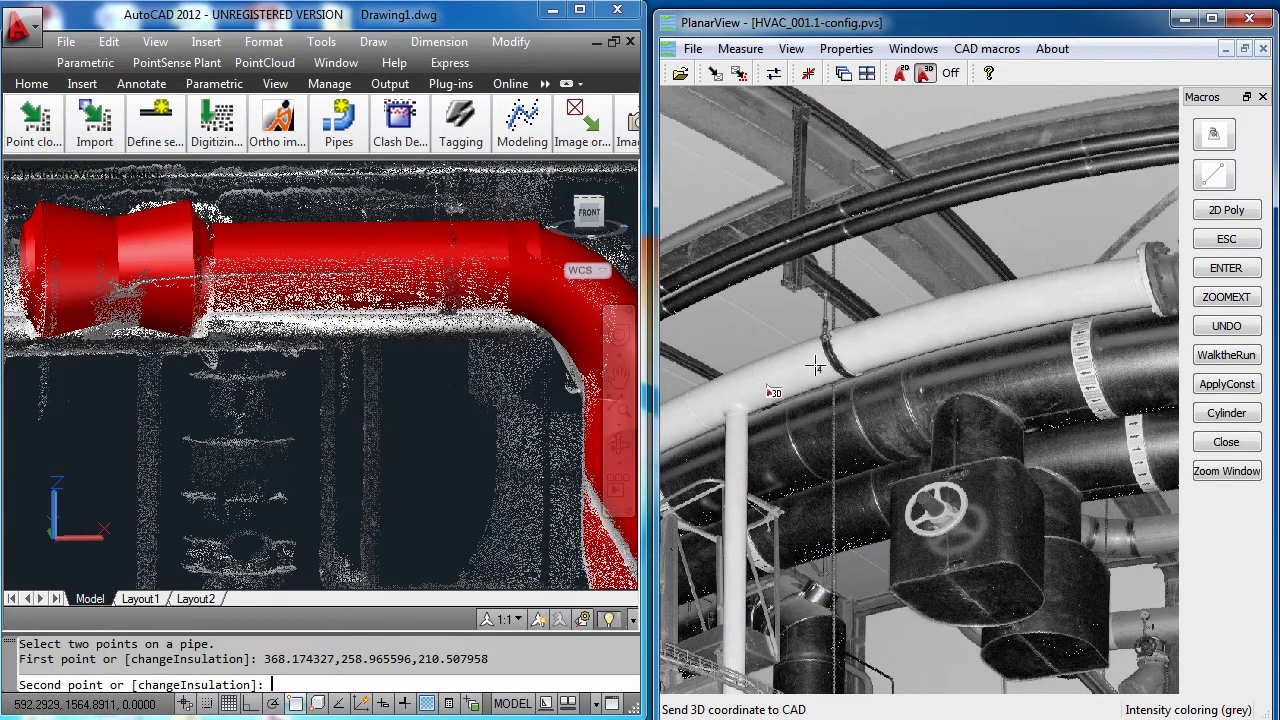
{"action": "left_click", "coordinate": [763, 385]}
{"action": "left_click", "coordinate": [337, 461]}
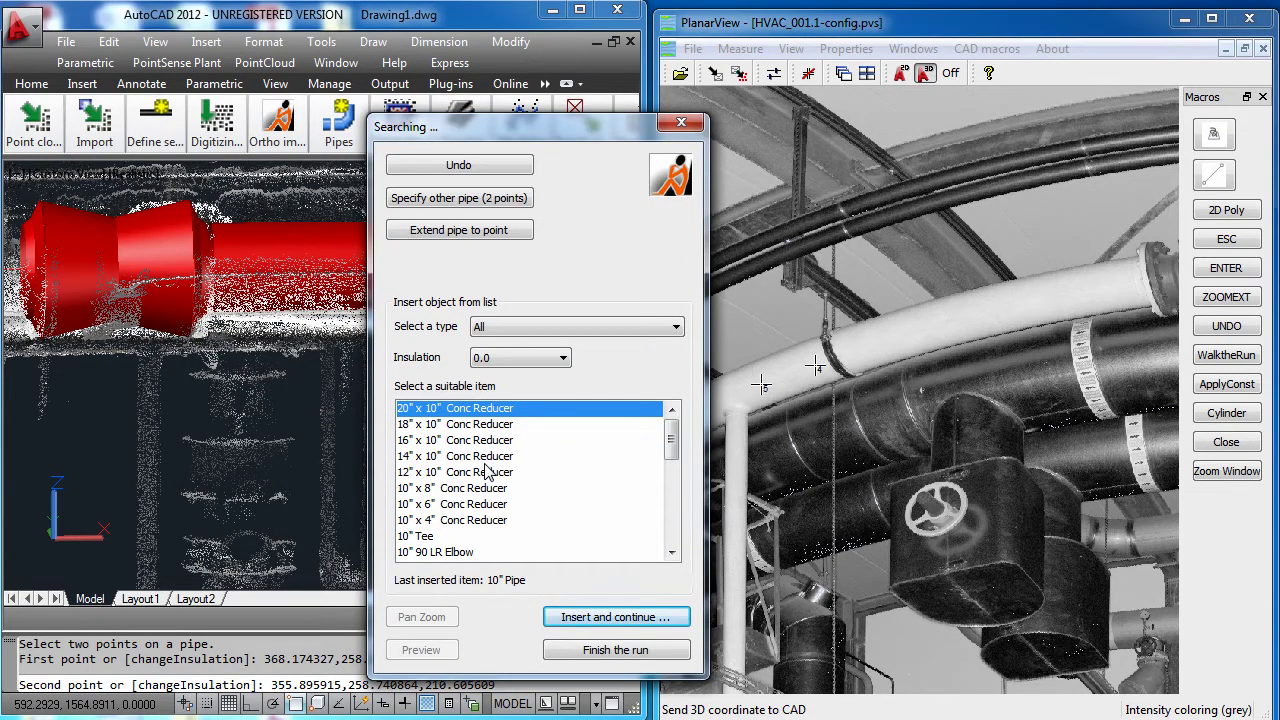
{"action": "left_click", "coordinate": [616, 652]}
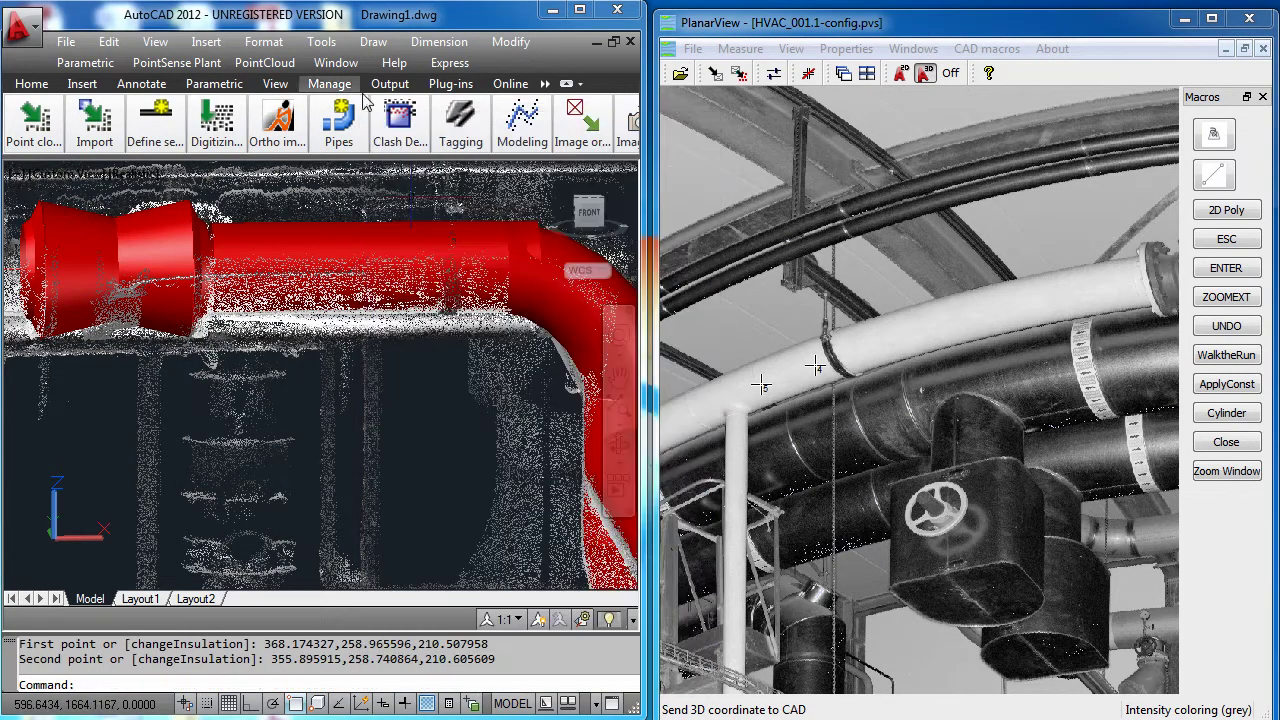
Apply constraints to the ball valve and all its connected plant objects using Strategy 1 for connected and coaxial centerlines
{"action": "scroll", "coordinate": [169, 281], "scroll_direction": "down", "scroll_amount": 3}
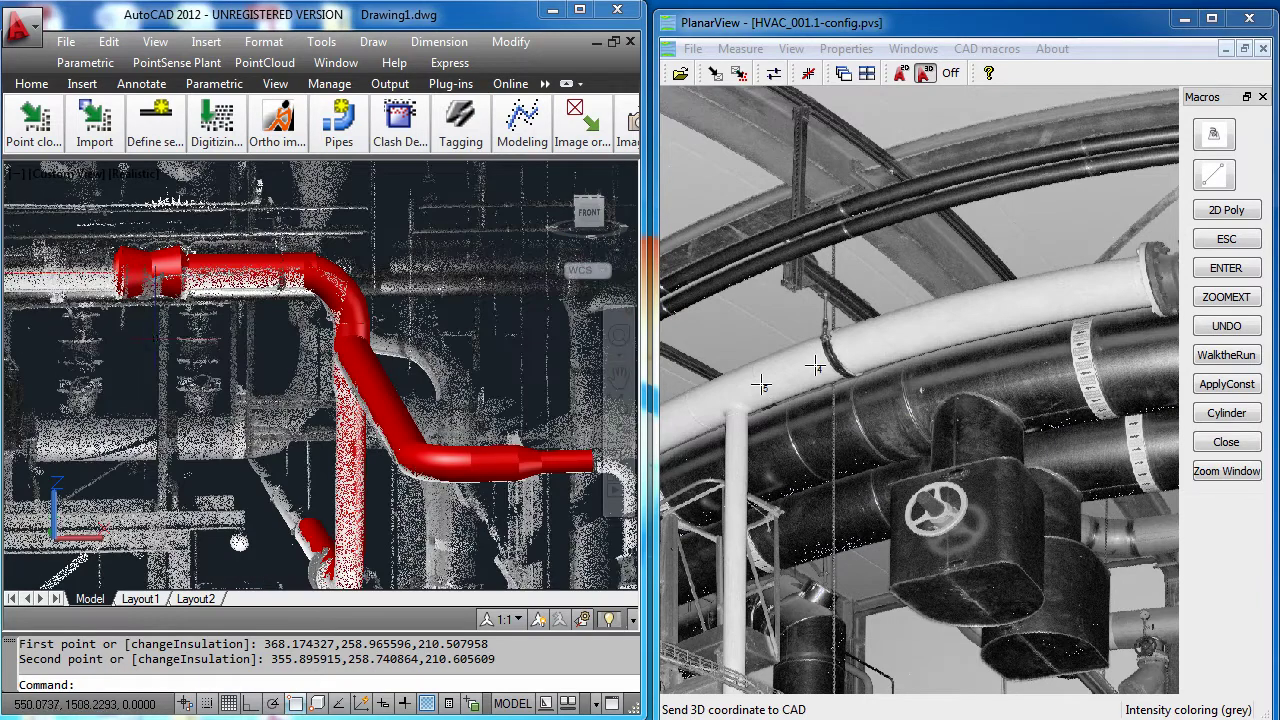
{"action": "middle_click_drag", "start_coordinate": [198, 344], "coordinate": [310, 346]}
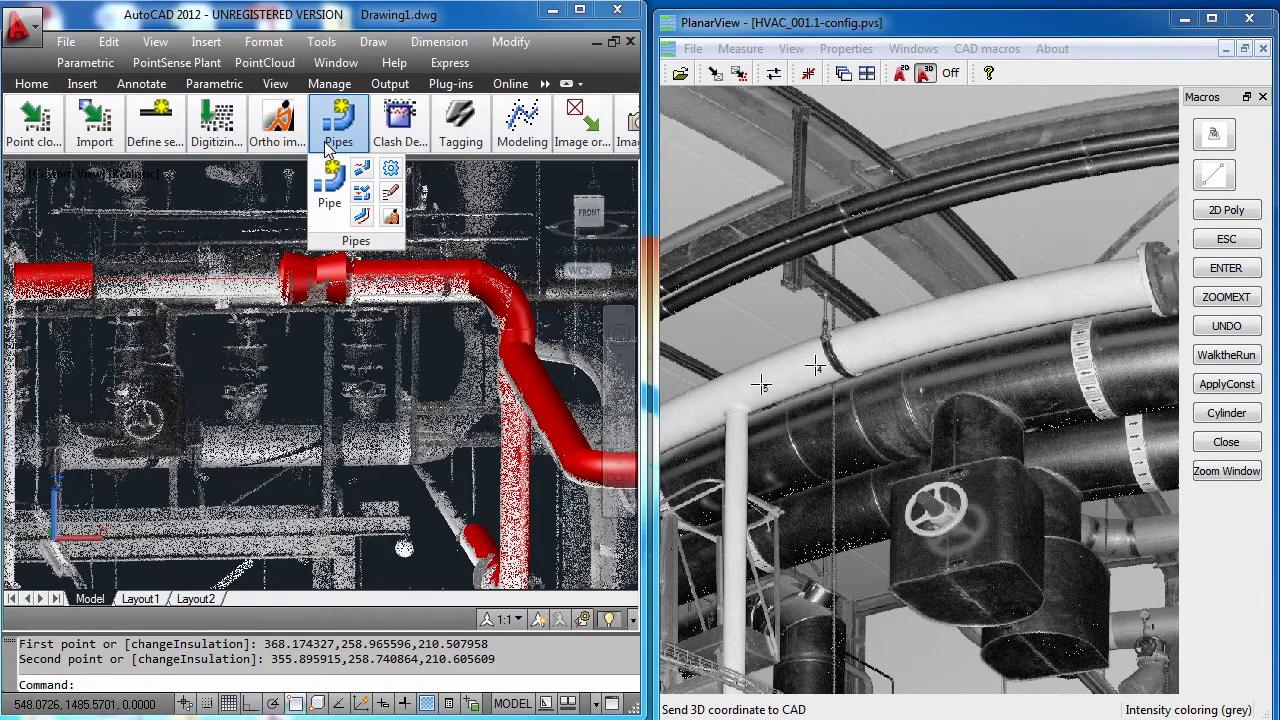
{"action": "left_click", "coordinate": [1226, 385]}
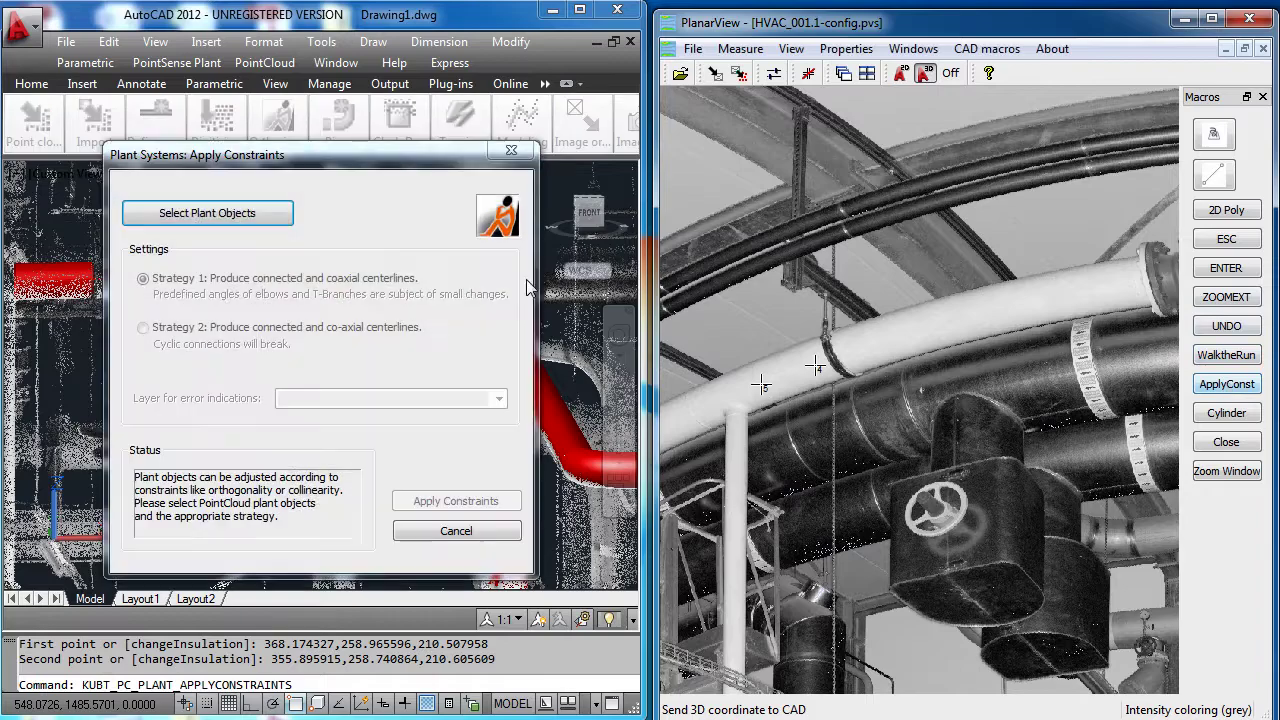
{"action": "left_click", "coordinate": [215, 215]}
{"action": "left_click", "coordinate": [325, 266]}
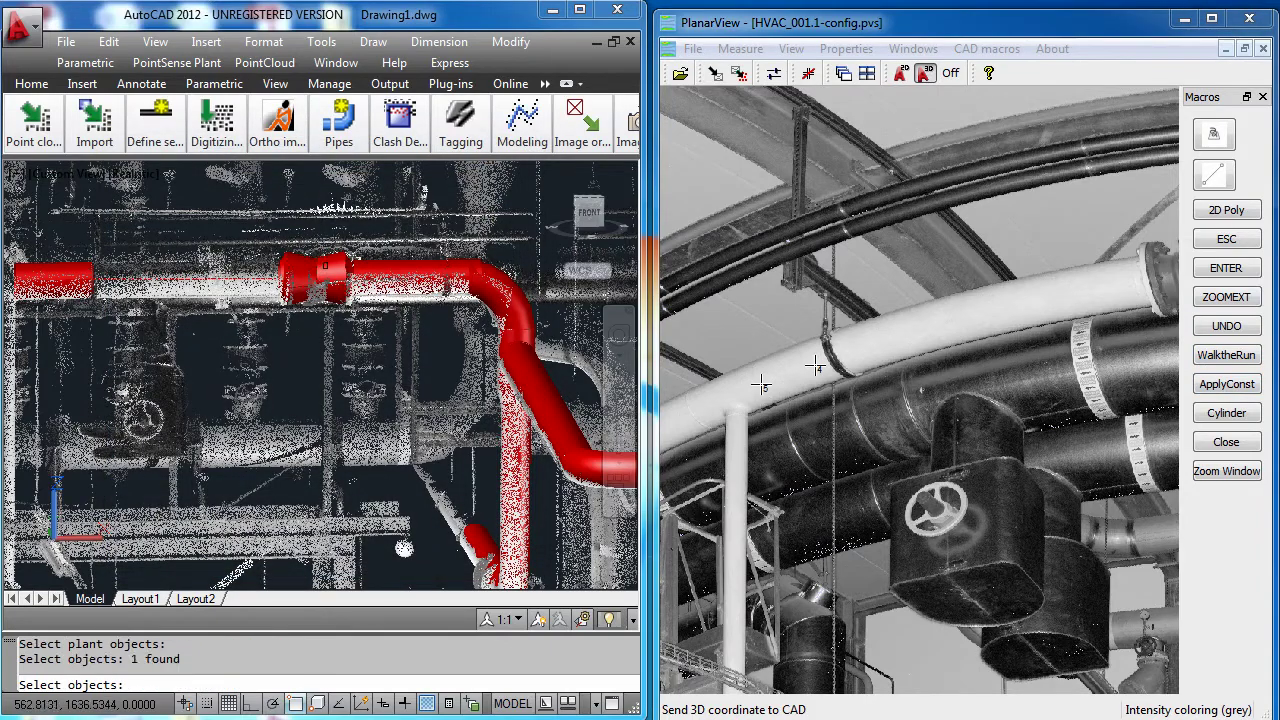
{"action": "key", "text": "Return"}
{"action": "key", "text": "Return"}
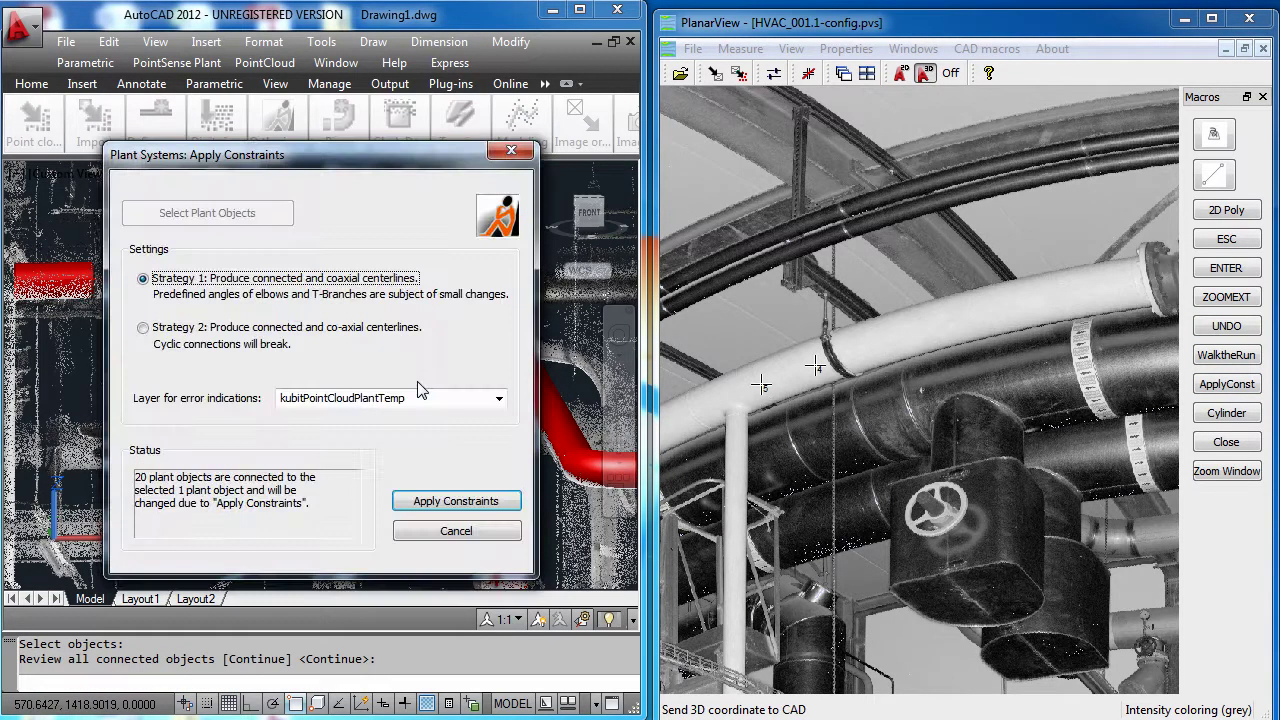
{"action": "key", "text": "Return"}
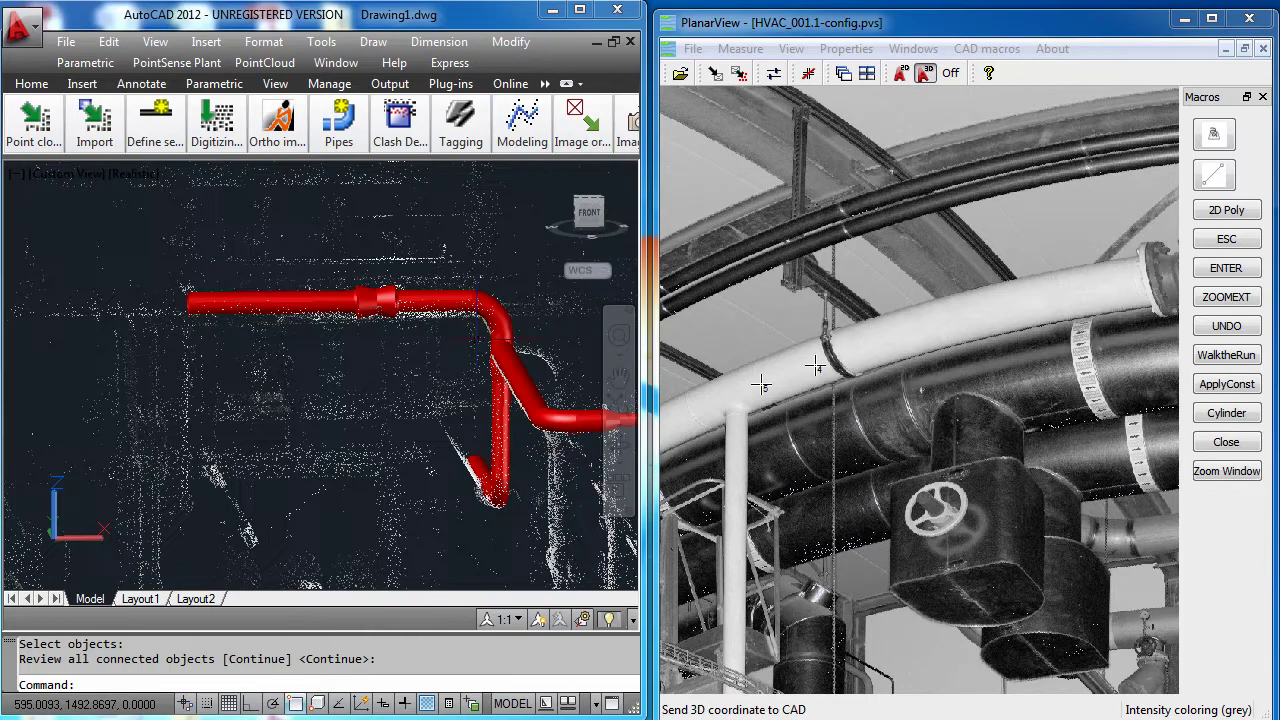
{"action": "middle_click_drag", "start_coordinate": [473, 345], "coordinate": [198, 281], "text": "shift"}
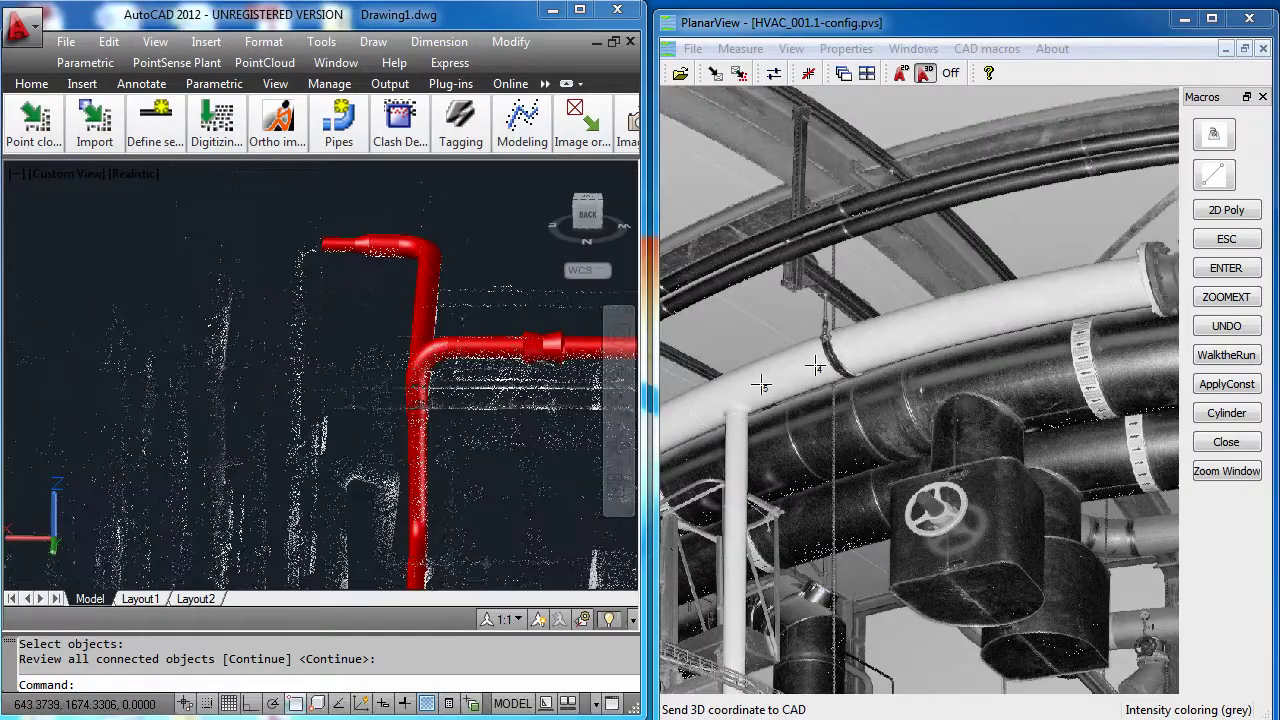